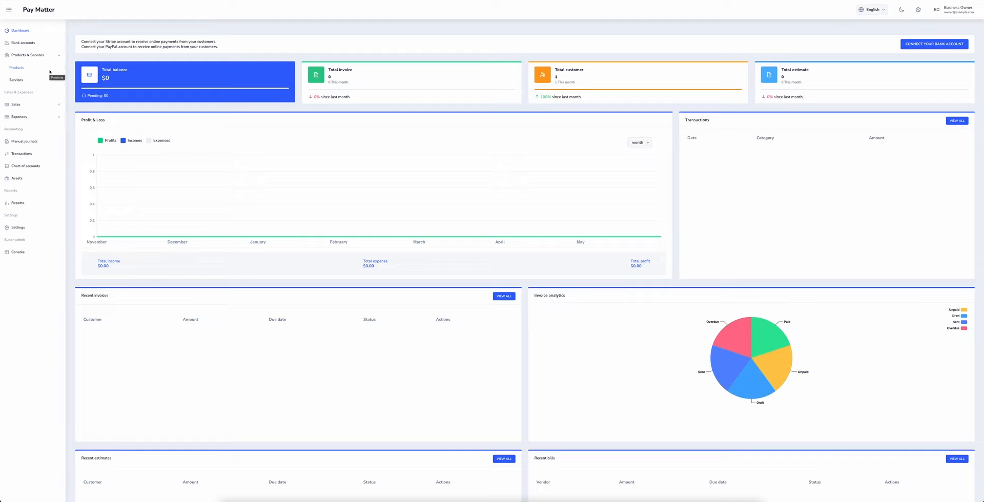
click(50, 72)
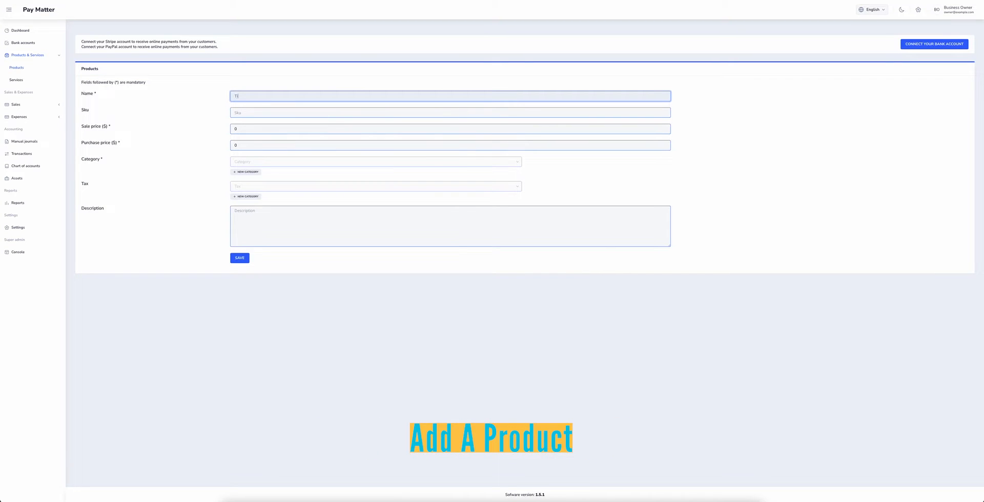
click(358, 112)
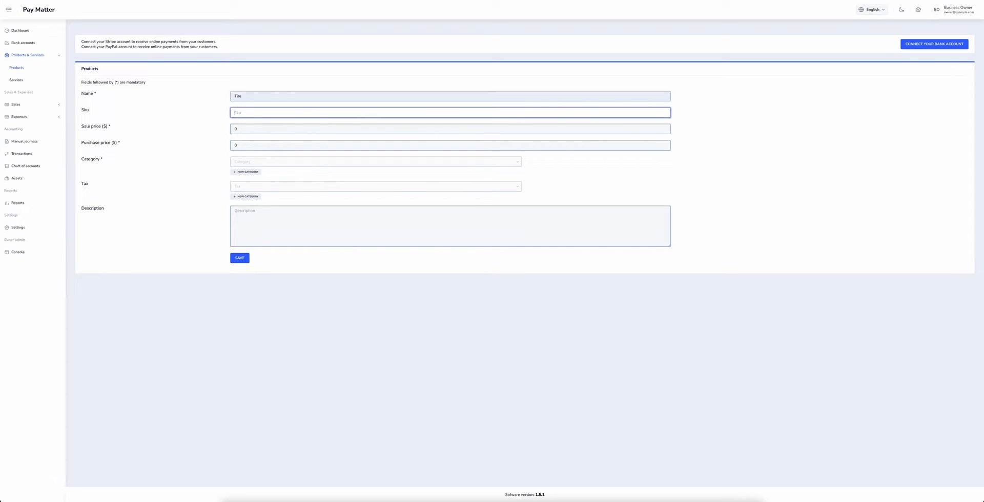
text(8541214521)
key(Tab)
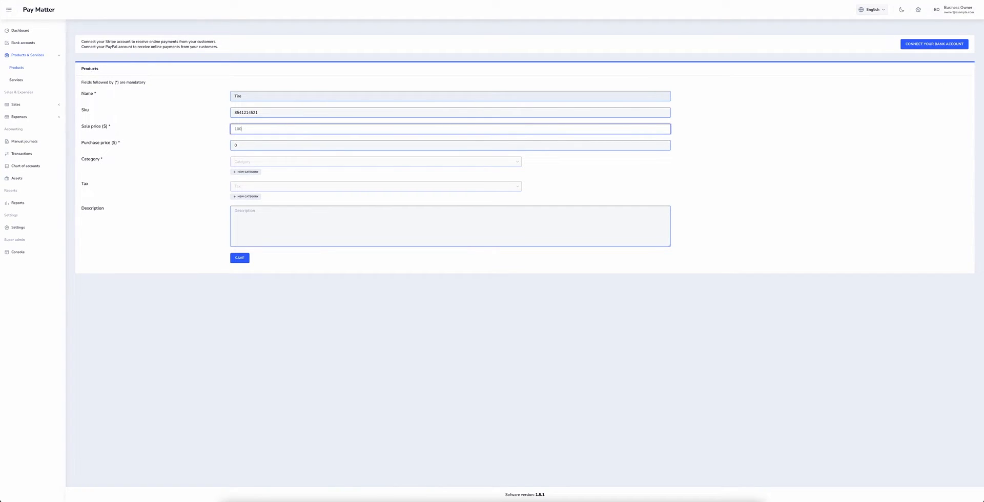
key(Tab)
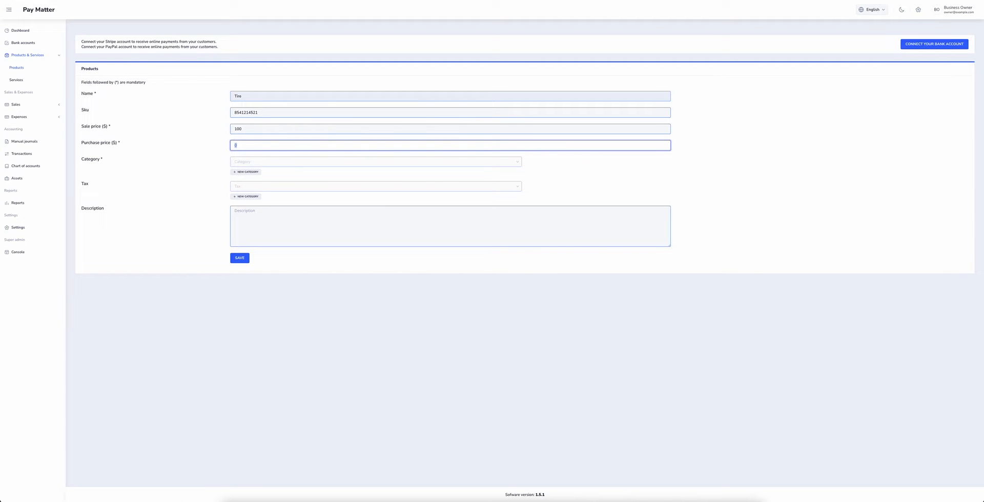
text(80)
click(272, 226)
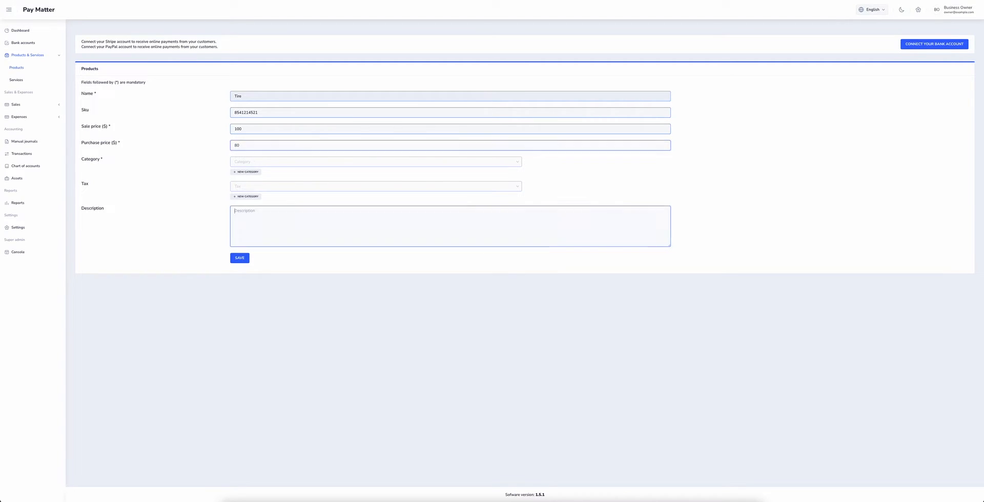
- Set the Tire product's category to Tires and description 'Test product', then save it
click(266, 163)
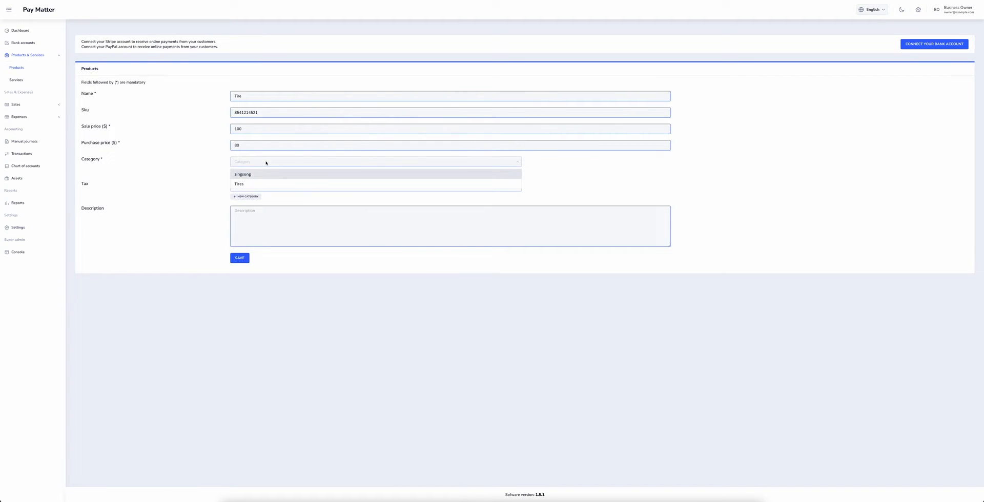
click(238, 184)
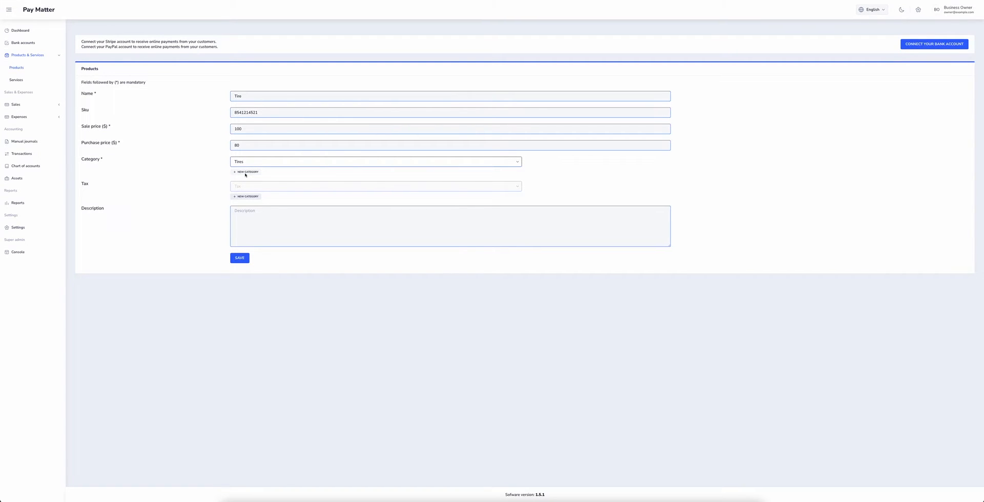
click(260, 187)
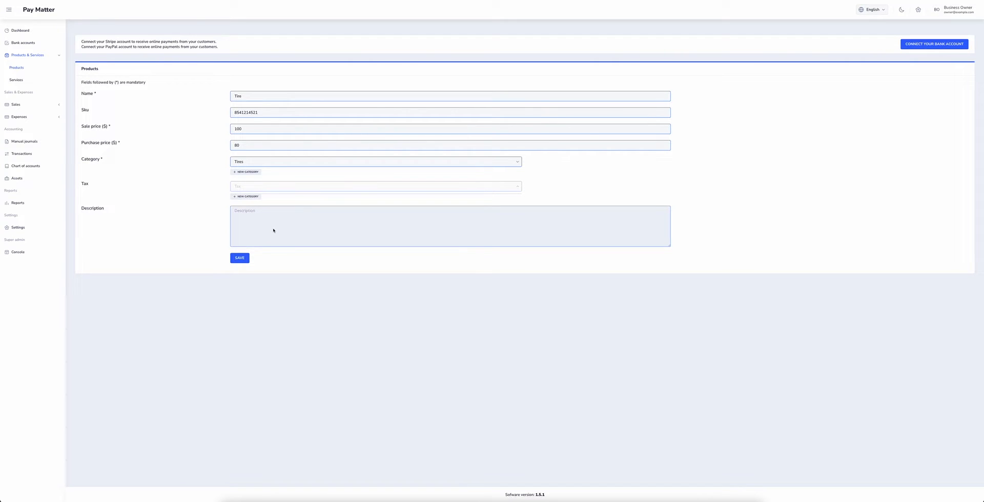
click(299, 224)
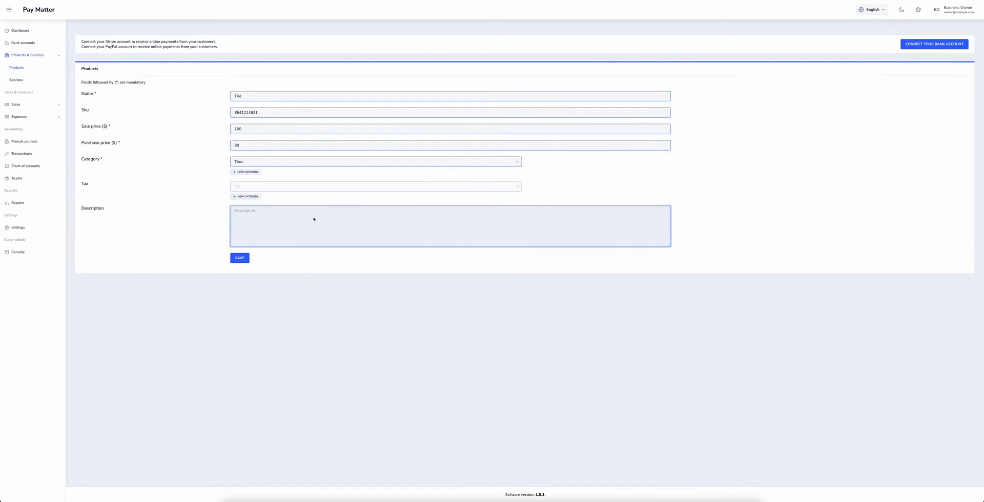
text(Test product named tire.)
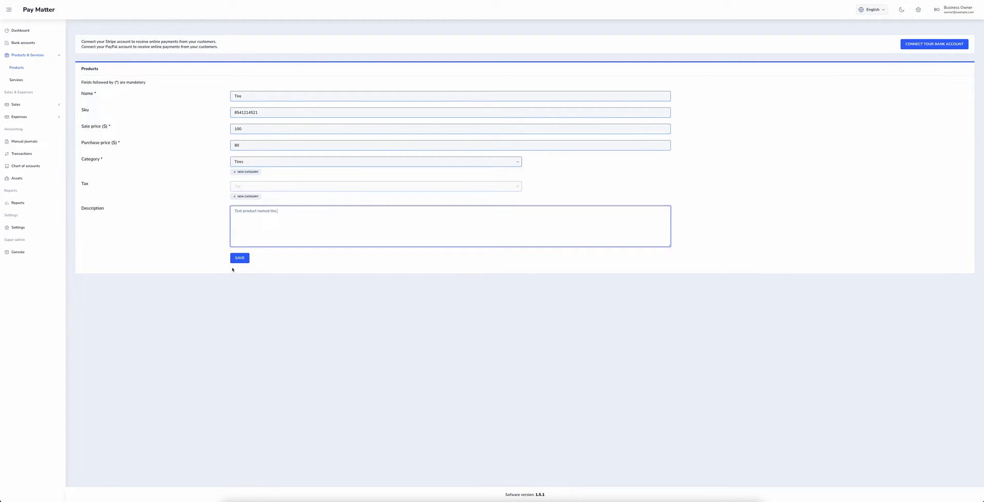
click(234, 266)
click(237, 259)
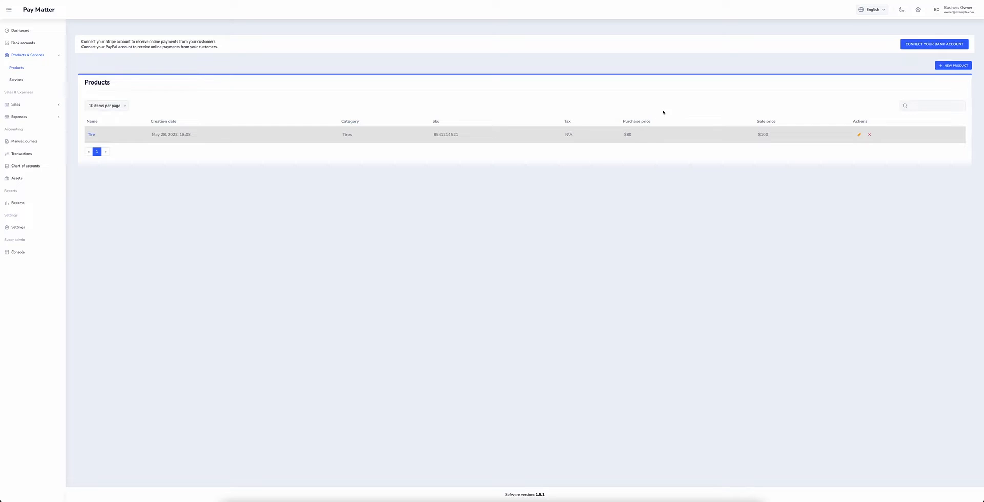
- From the Tire product's edit form, add a new tax named NYC State Tax at 8.75%
click(91, 134)
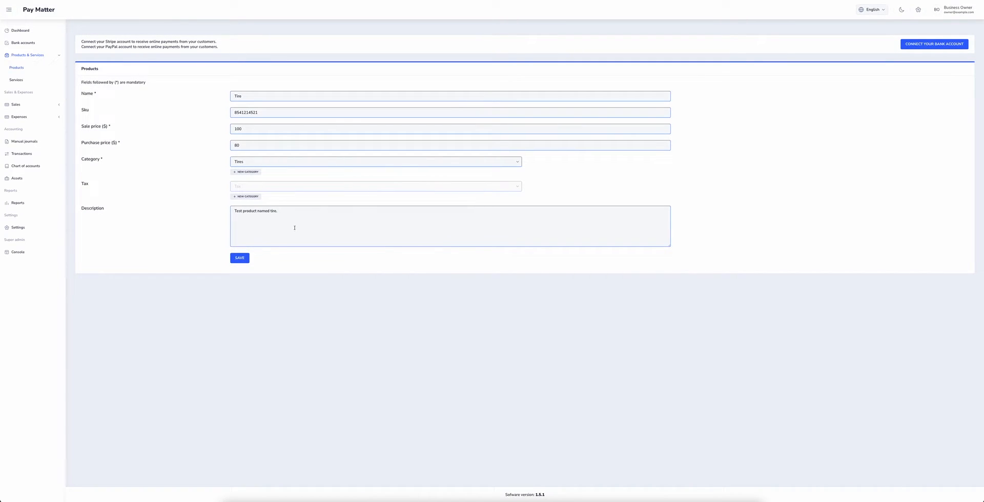
click(239, 258)
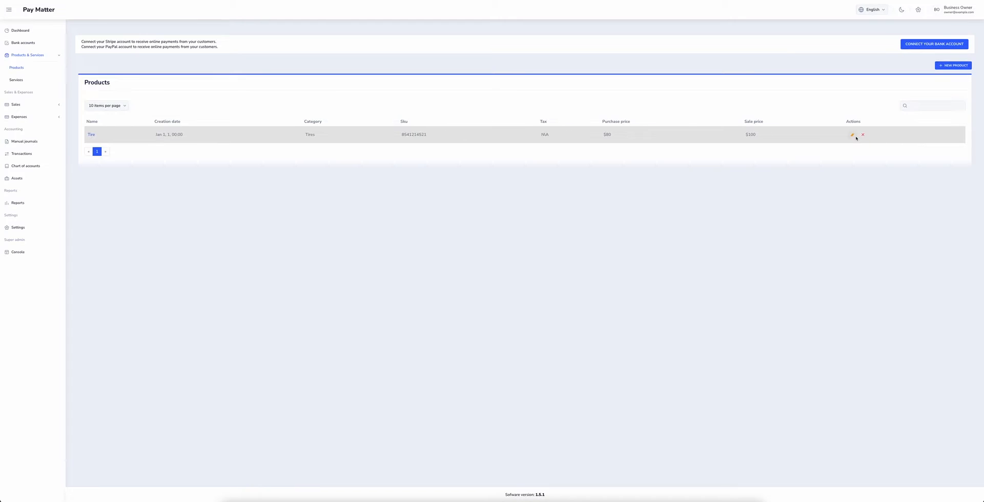
click(852, 135)
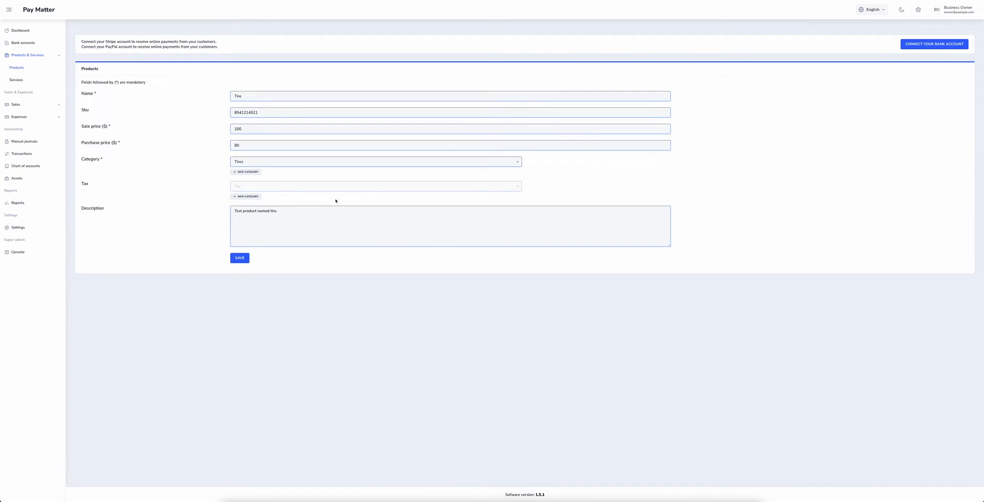
click(244, 197)
click(480, 85)
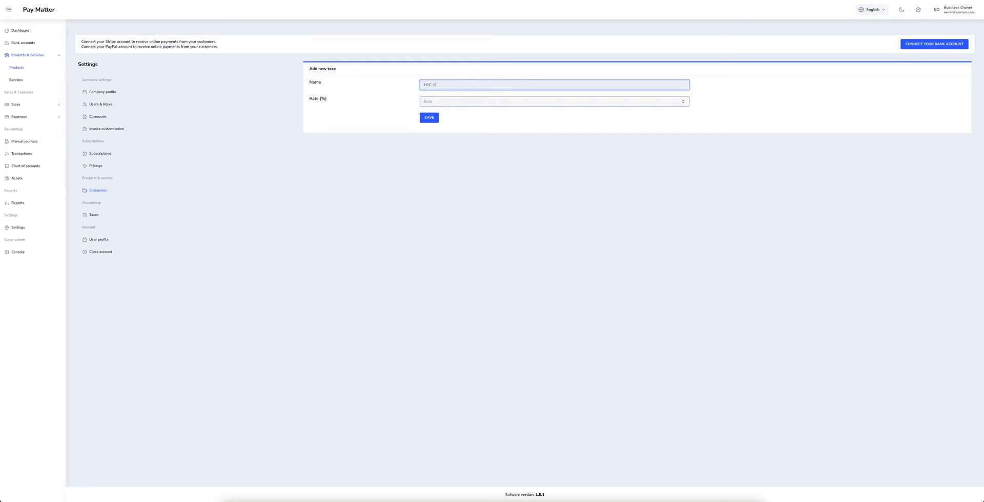
click(512, 101)
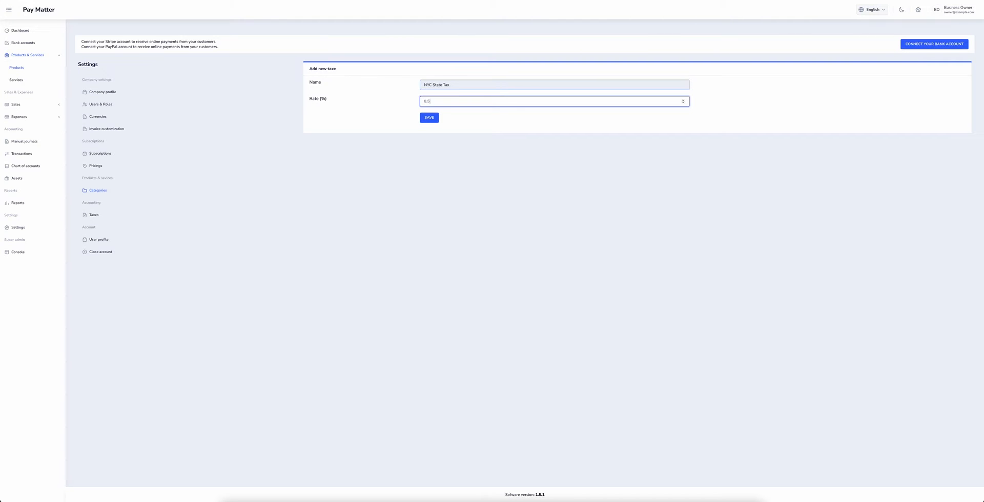
text(8.75)
key(Return)
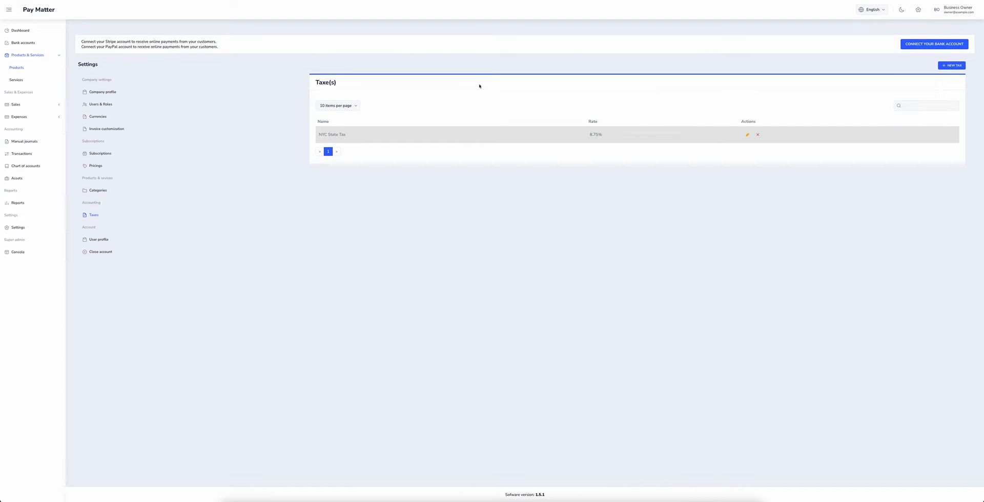
click(19, 67)
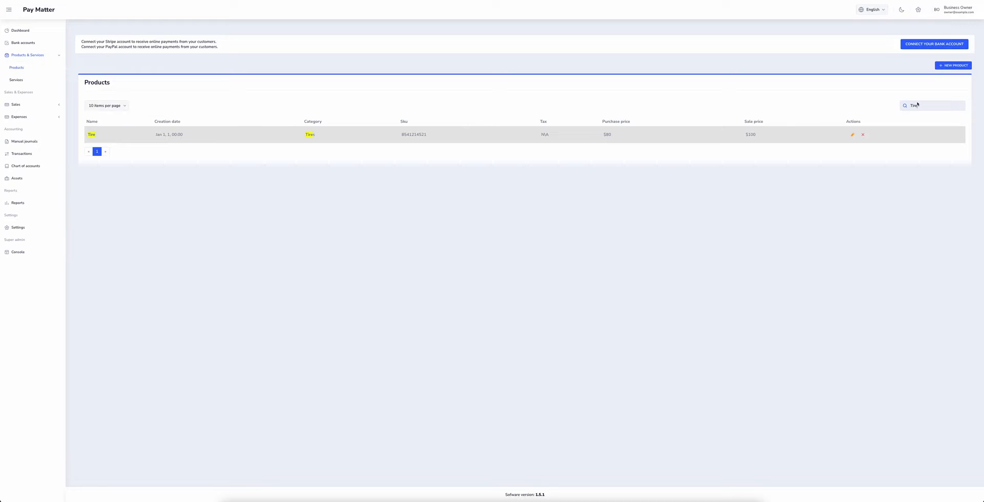
- Switch to the Services list, which has no services yet
click(16, 79)
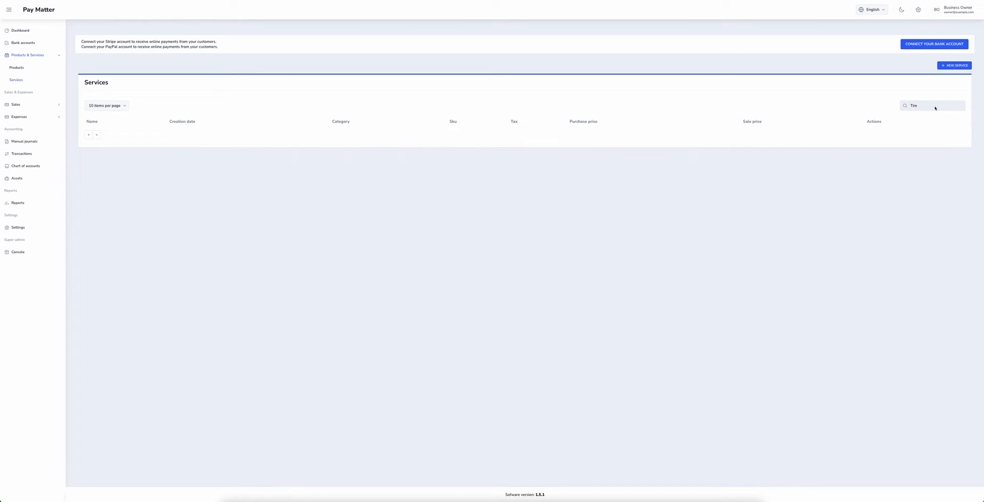
click(954, 65)
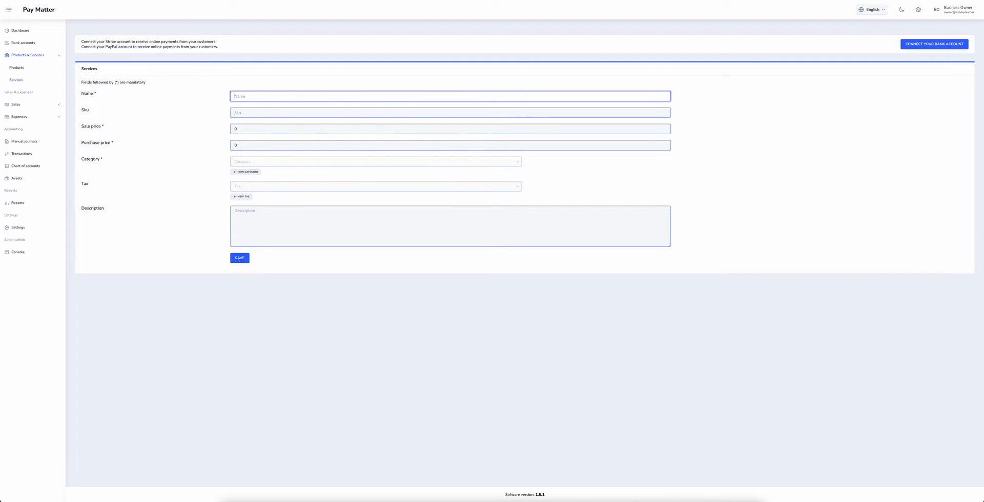
text(Tire Rotation)
click(236, 112)
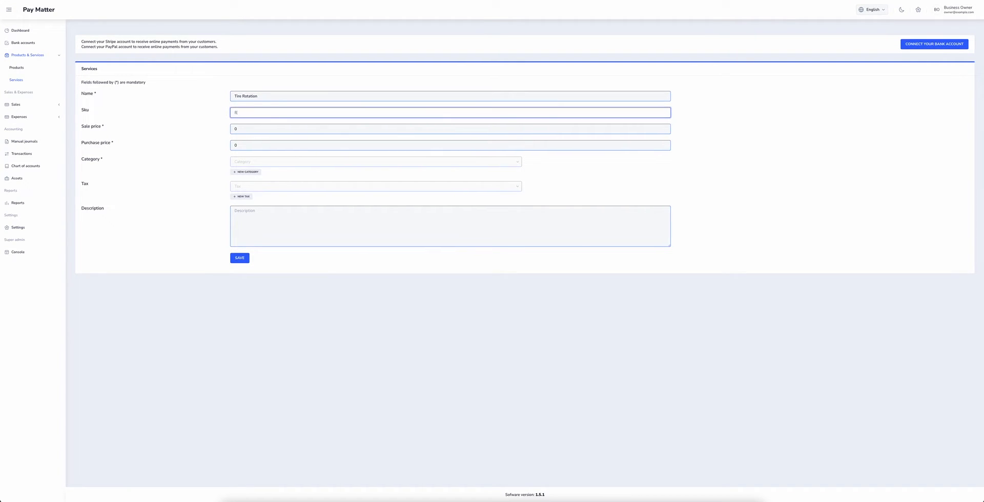
text(87412521541)
key(Tab)
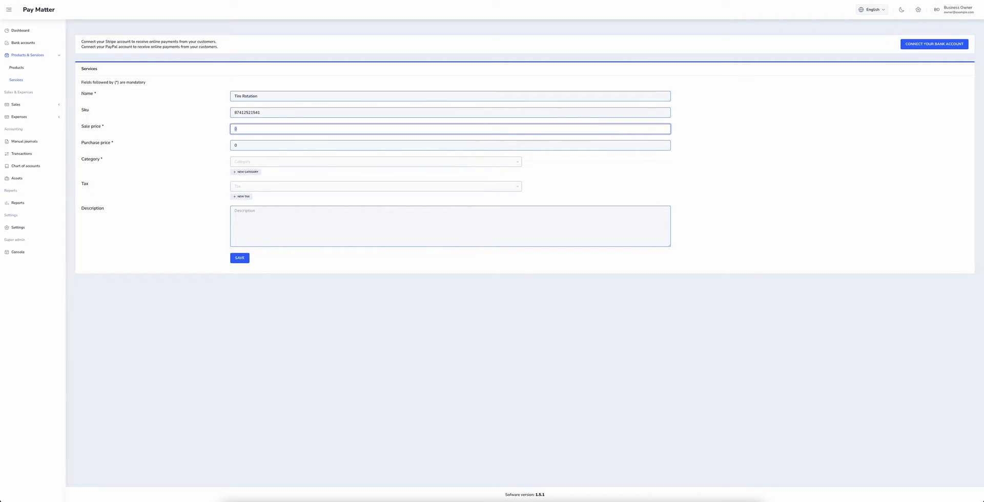
text(150)
key(Tab)
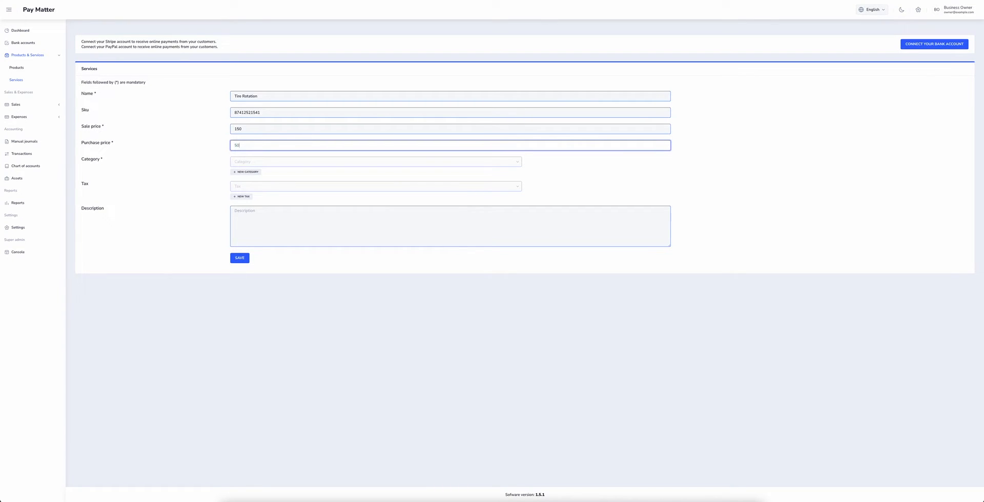
- Assign it to Hourly Services with NYC State Tax (8.75%), add a description, and save
click(253, 162)
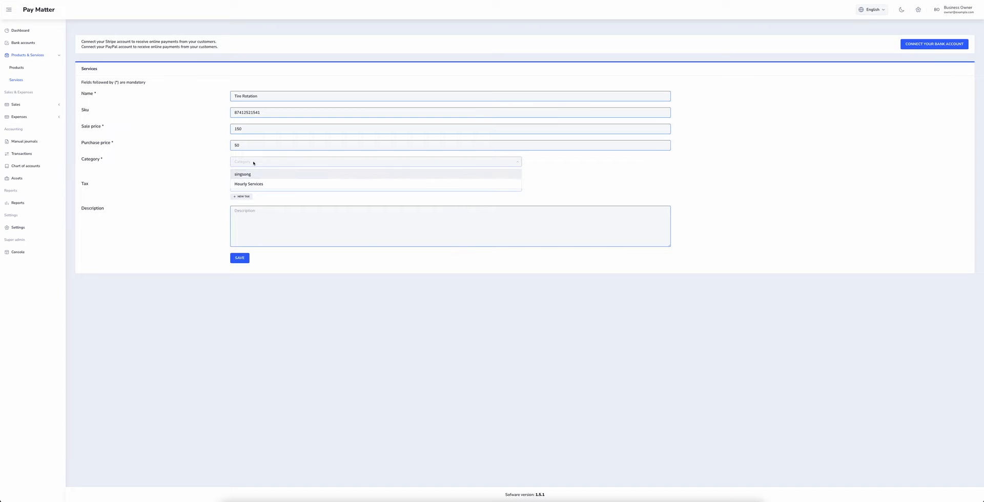
click(248, 184)
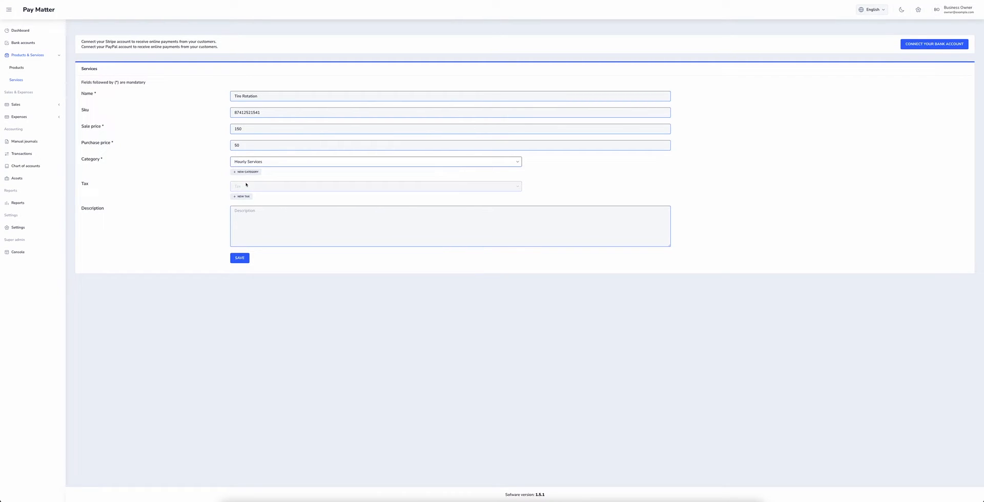
click(246, 187)
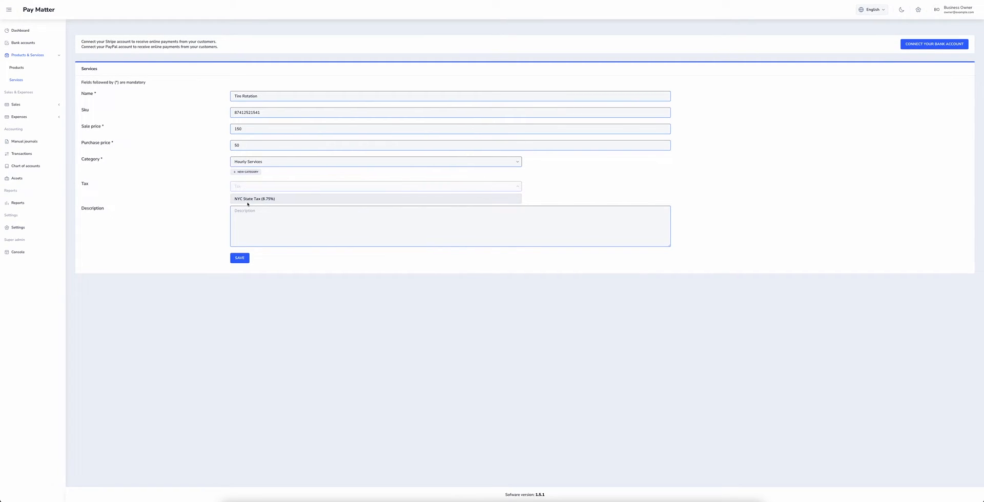
click(251, 200)
click(250, 215)
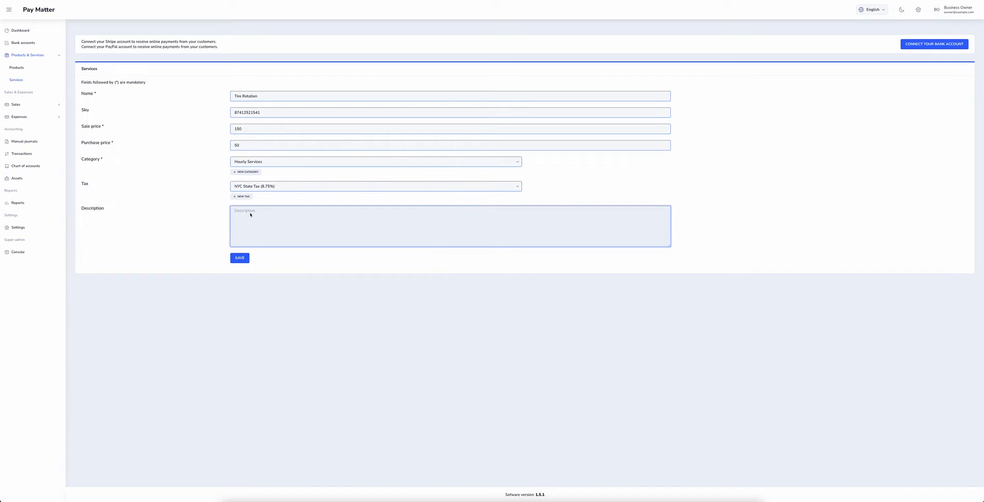
text(Tire)
click(239, 258)
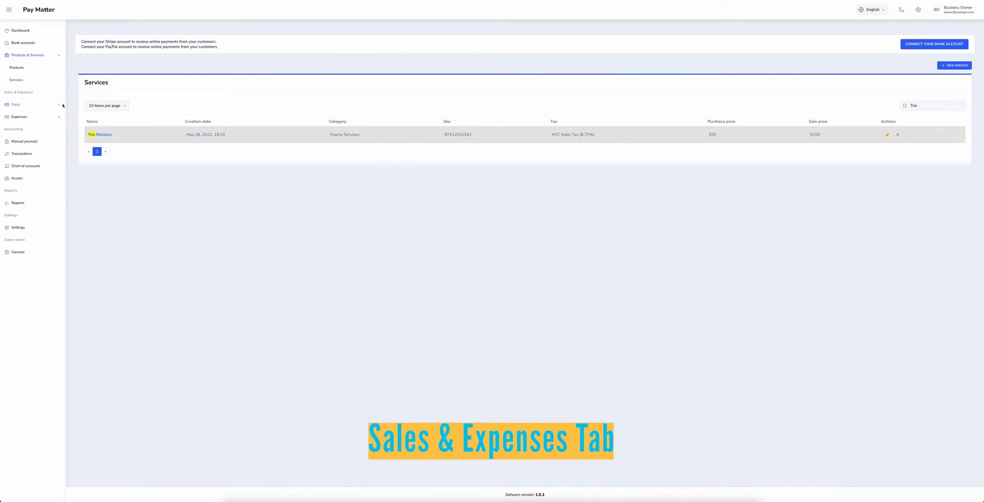
- Start a new estimate, review the single existing customer, and begin adding a new customer
click(59, 106)
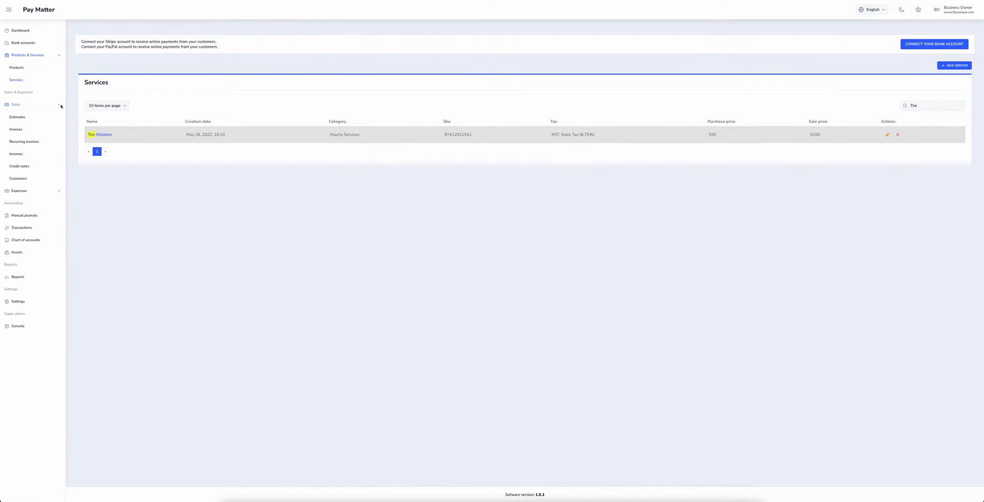
click(22, 117)
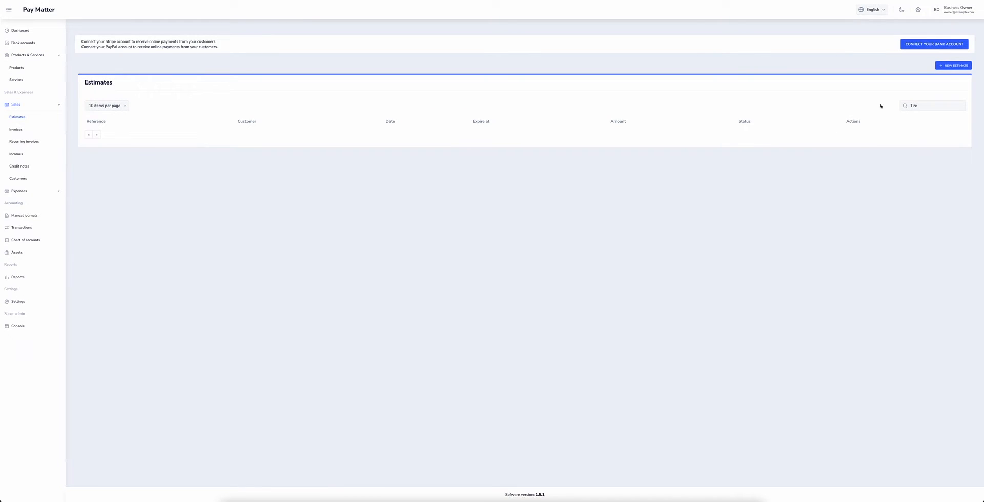
click(951, 65)
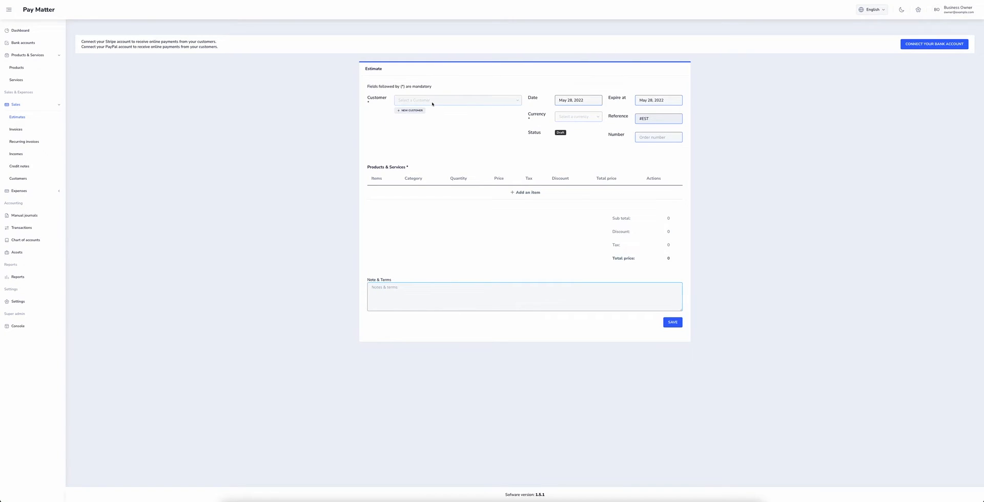
click(401, 104)
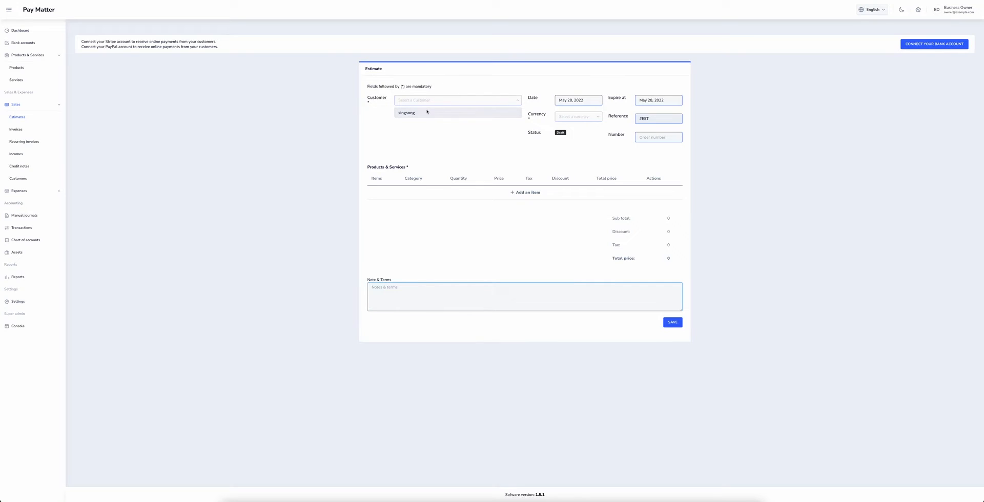
click(442, 91)
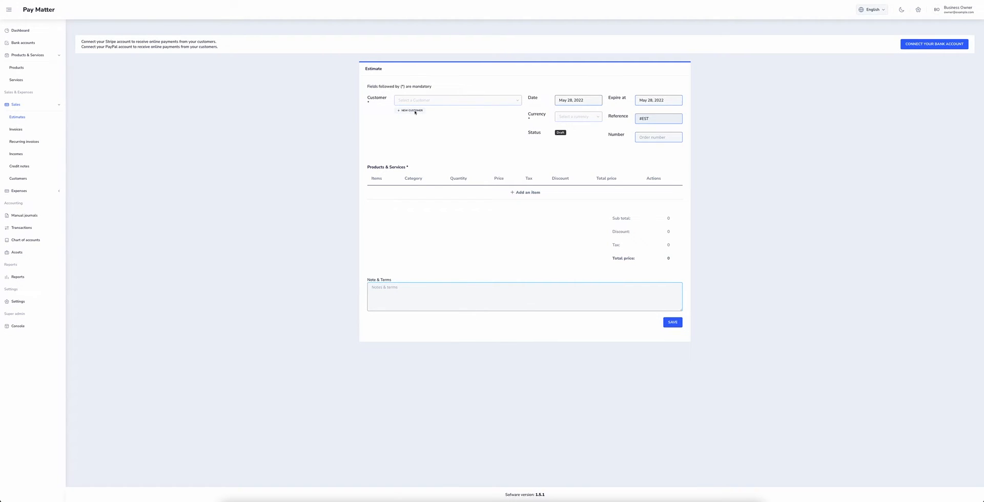
click(415, 110)
- Save a new customer with e-mail, name, phone, billing and shipping addresses, then re-save its details
click(417, 99)
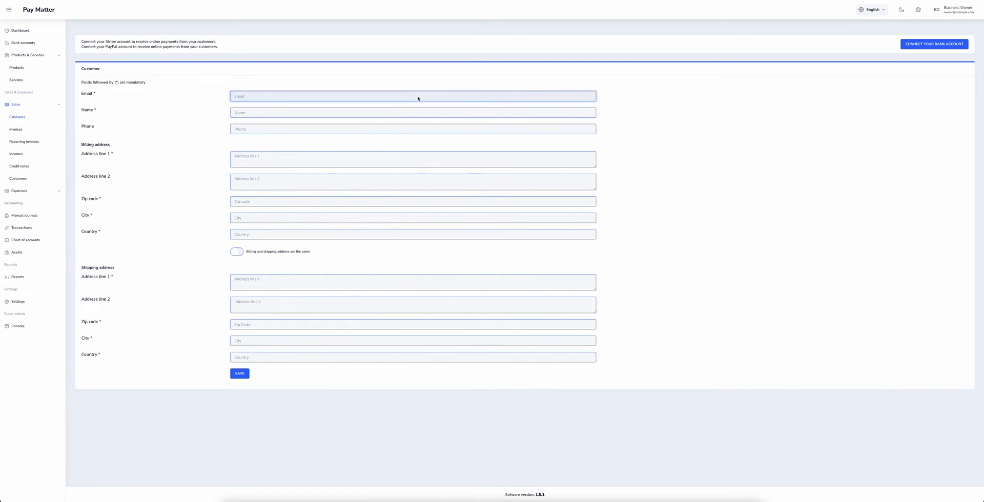
click(239, 374)
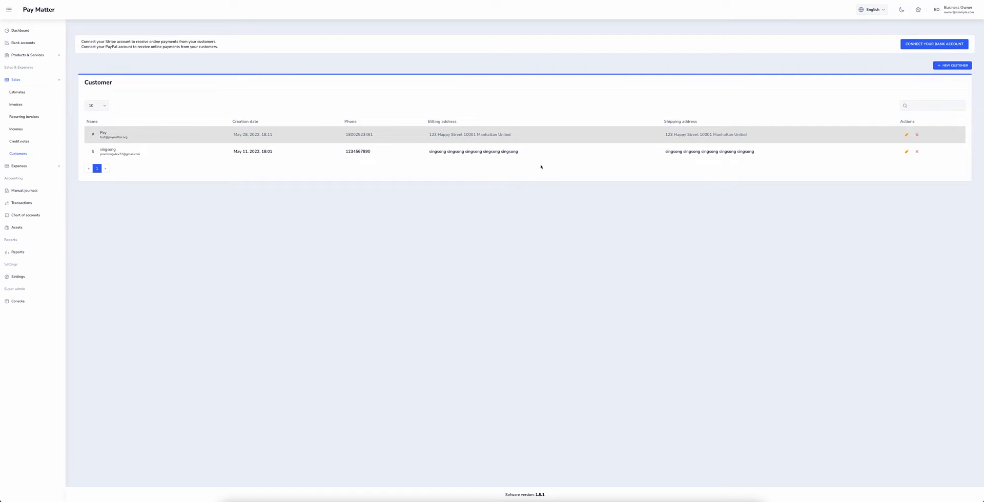
click(100, 136)
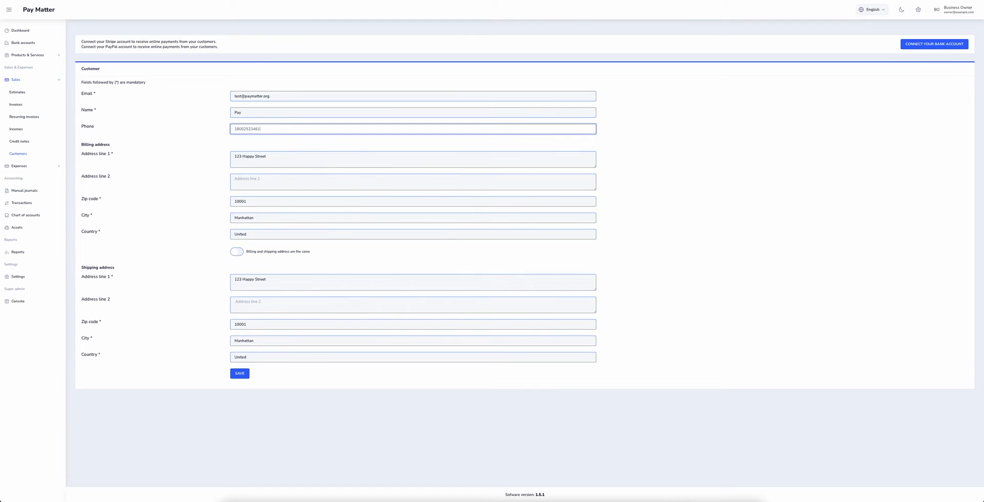
key(Return)
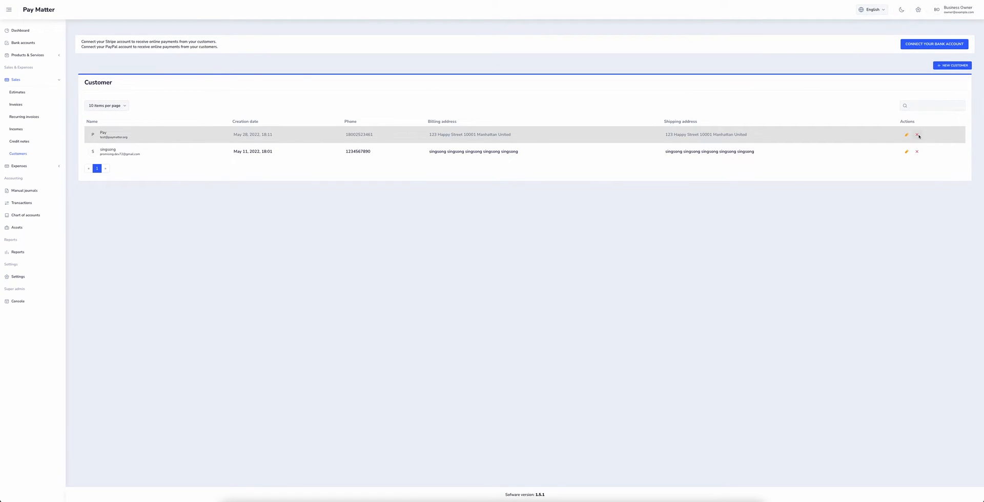
- Start a new estimate billed to the newly added customer in Dollar ($)
click(893, 136)
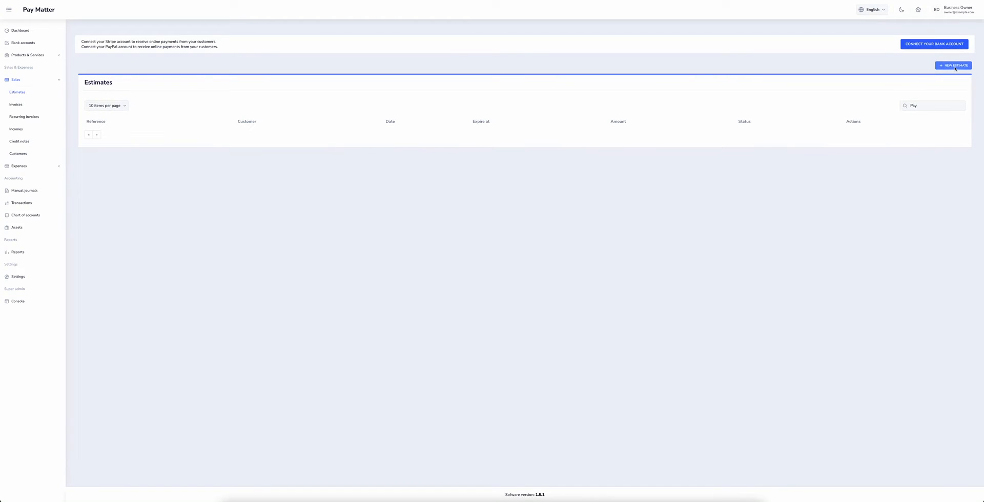
click(938, 67)
click(428, 102)
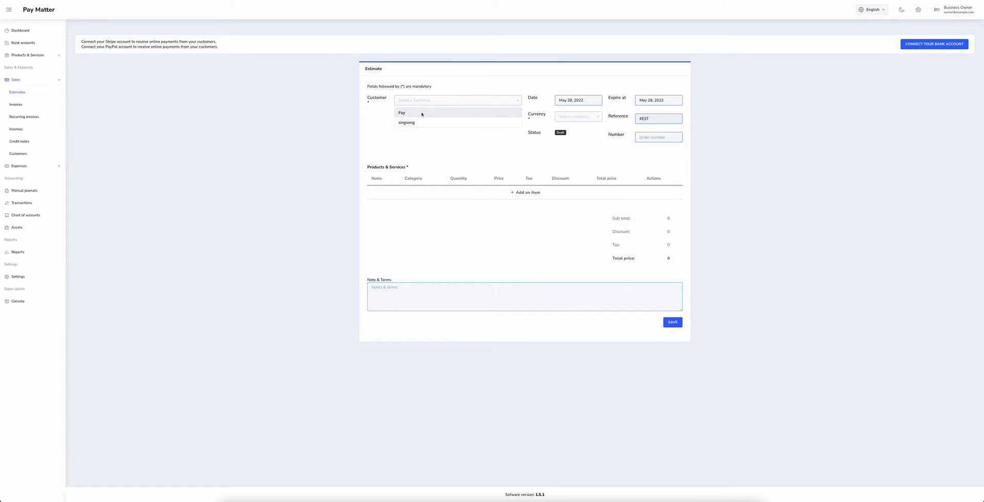
click(421, 113)
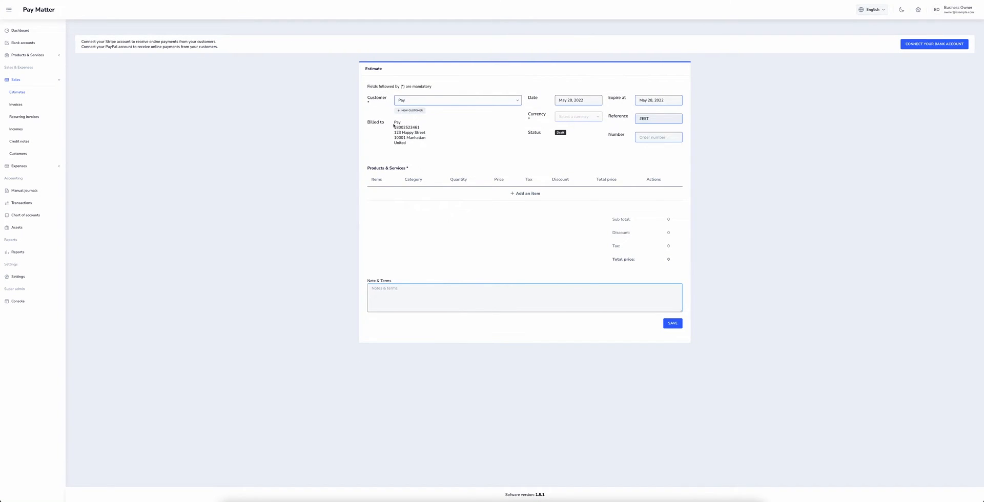
click(595, 118)
click(576, 130)
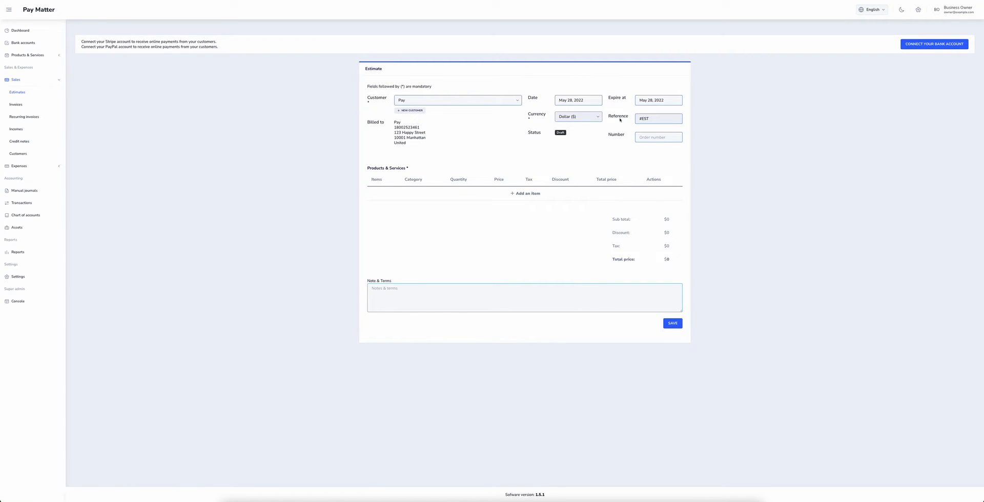
key(Tab)
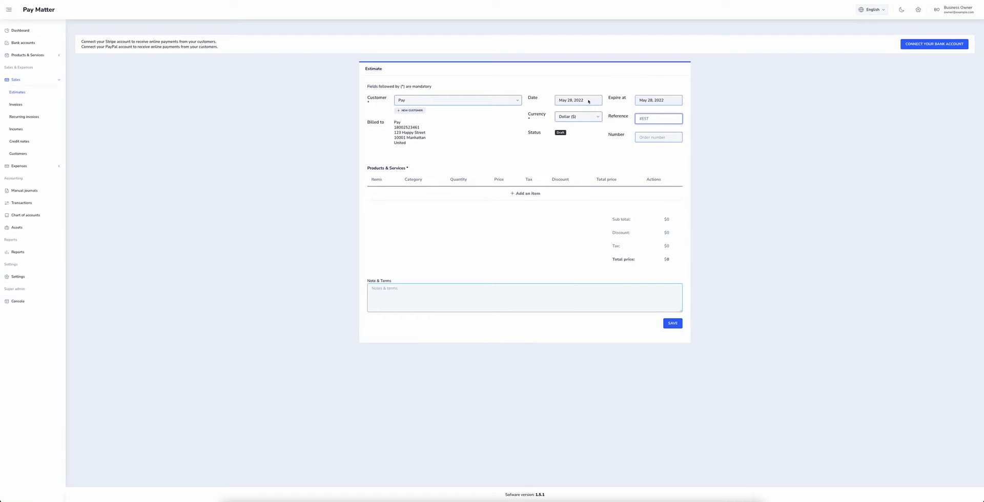
- Set the estimate to expire May 31, 2022 and enter the order number
click(562, 101)
click(654, 101)
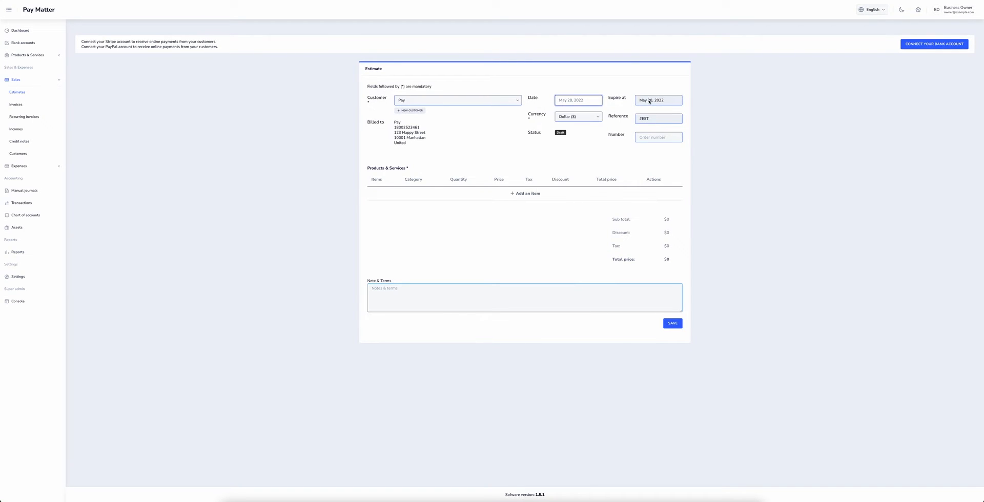
click(647, 187)
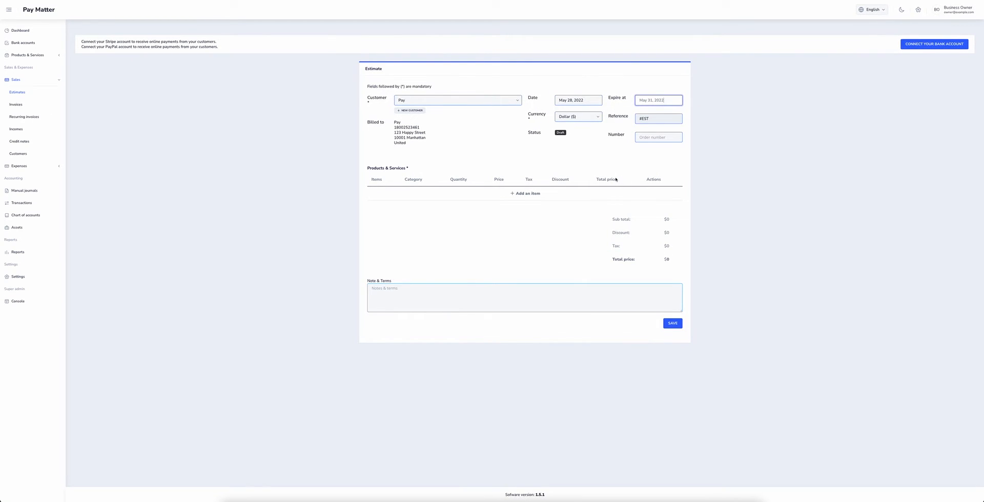
click(654, 137)
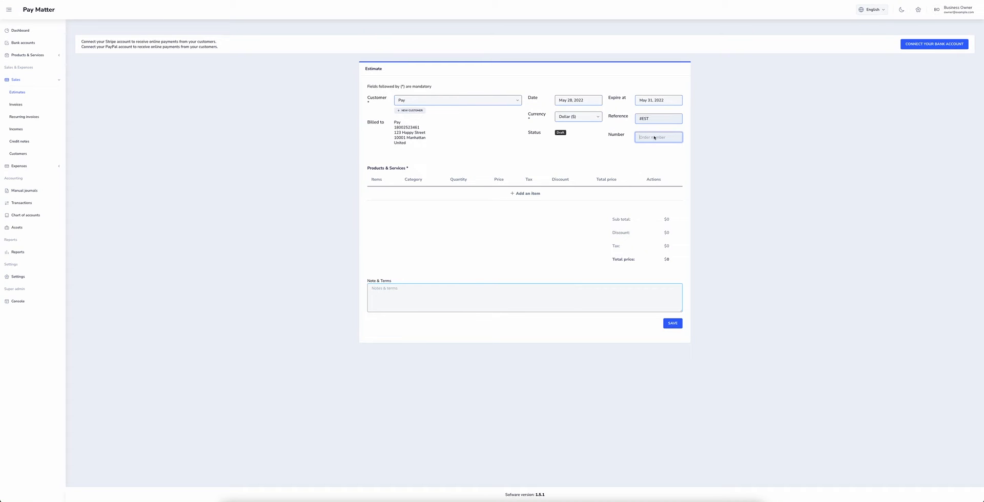
text(4852120)
- Add a Product line for Tire with quantity 4 at $100
click(534, 194)
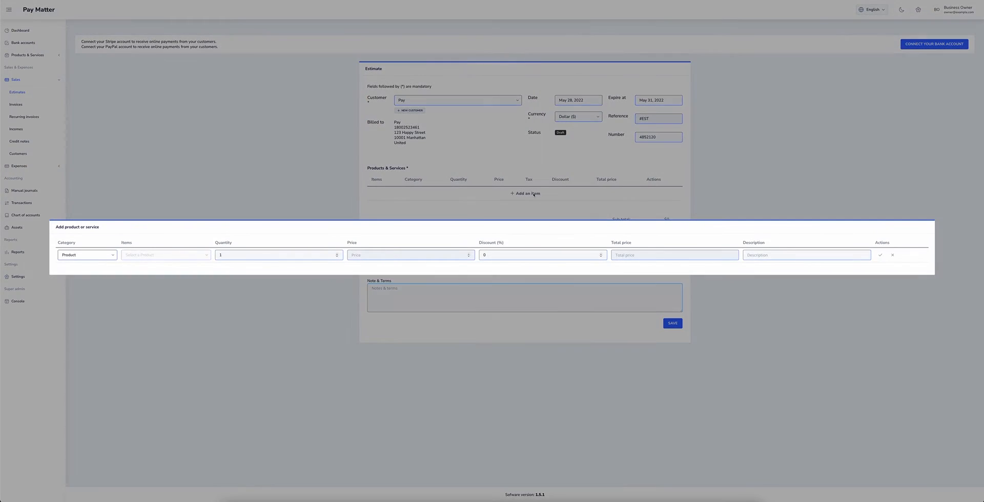
click(99, 258)
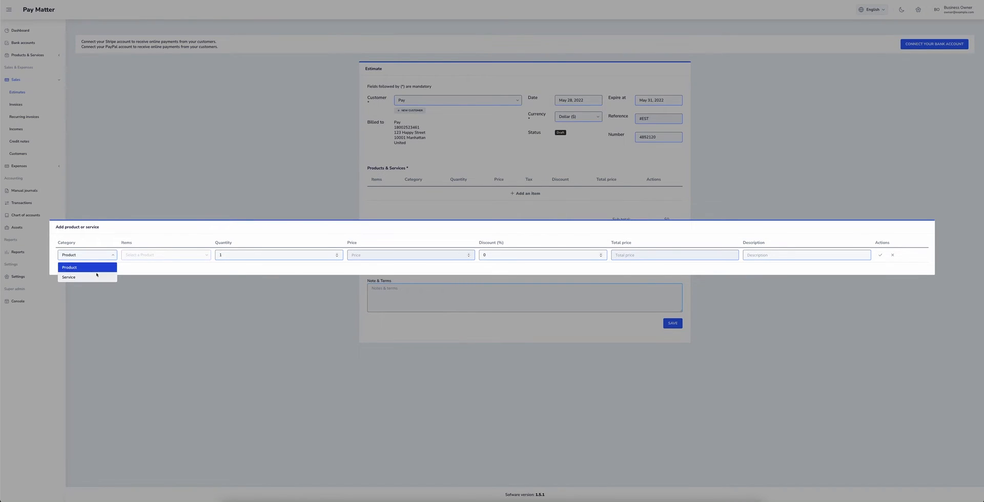
click(128, 256)
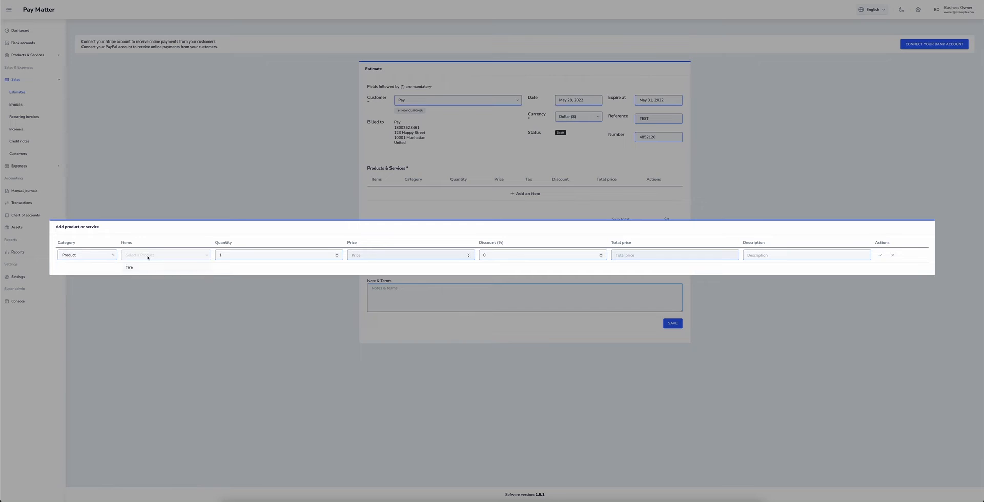
click(139, 268)
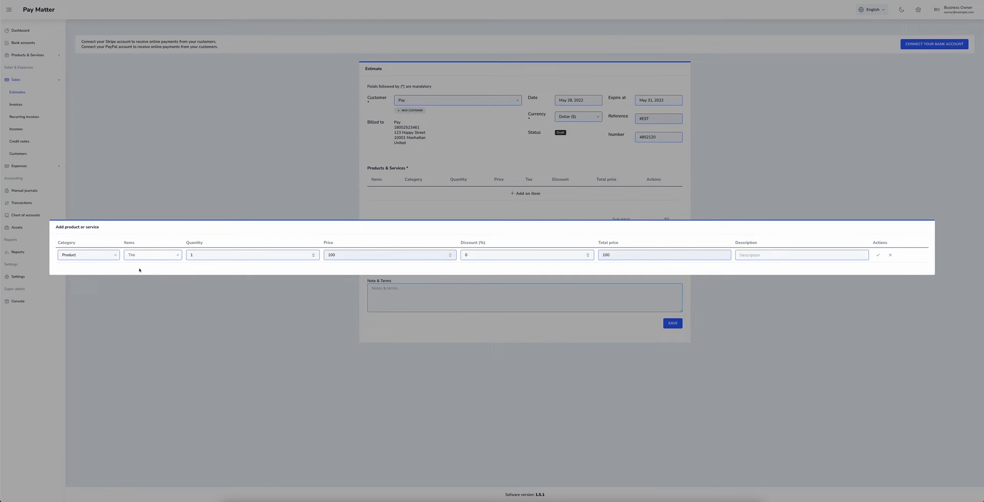
click(209, 255)
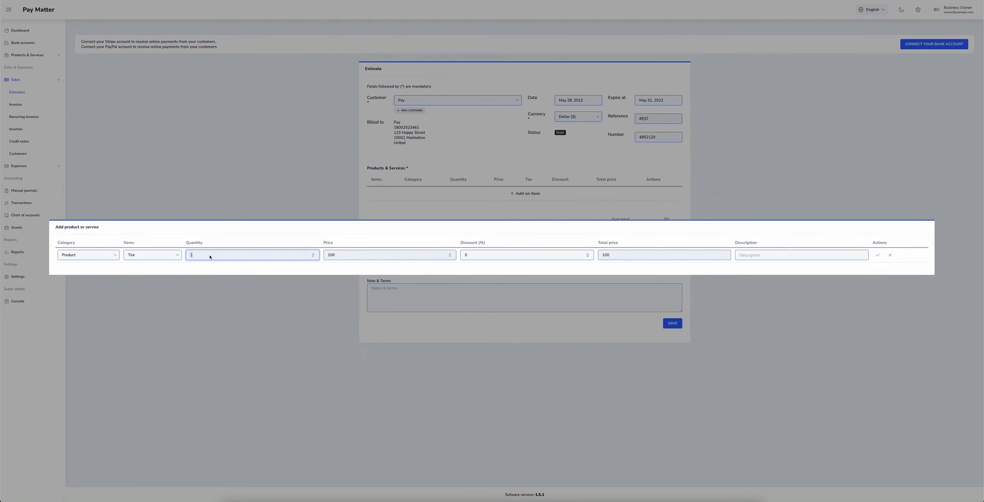
double_click(210, 256)
click(369, 257)
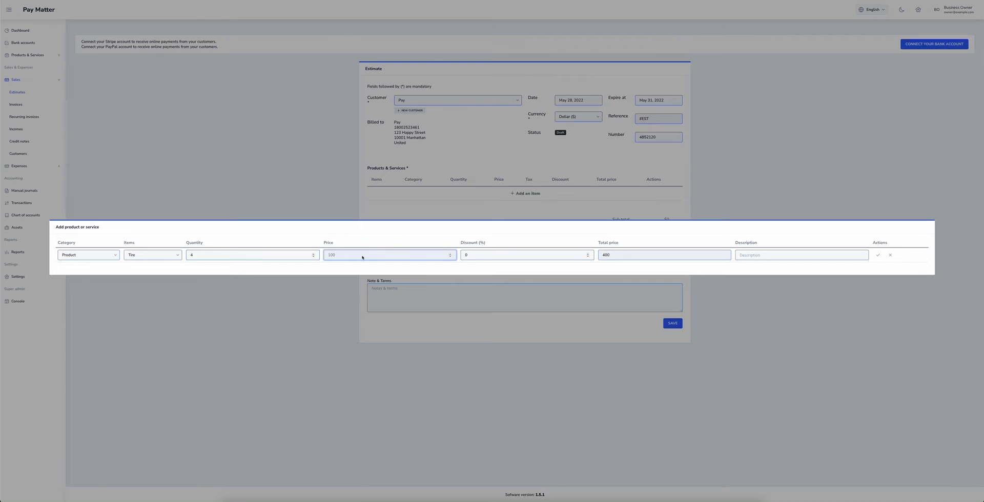
- Give the Tire line a 10% discount and description 'price for 4 tires', and confirm it
click(493, 259)
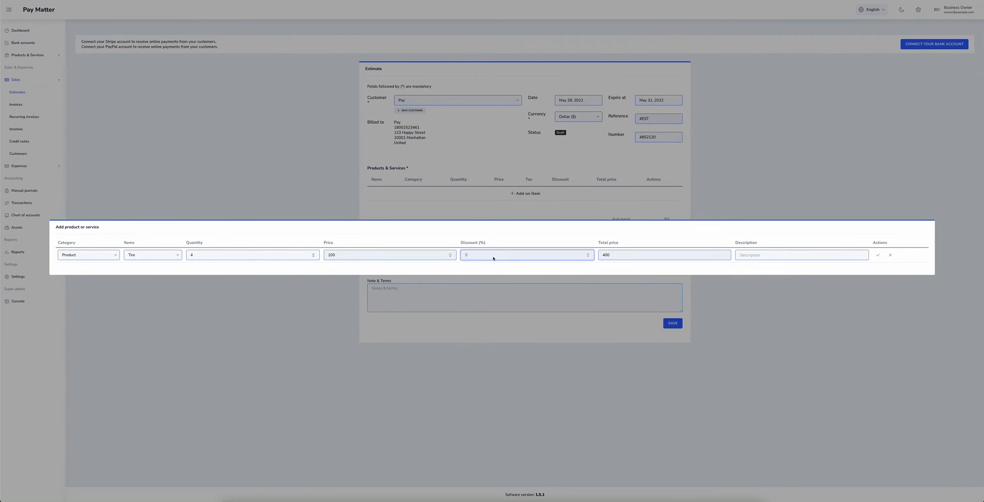
key(BackSpace)
text(10)
click(660, 259)
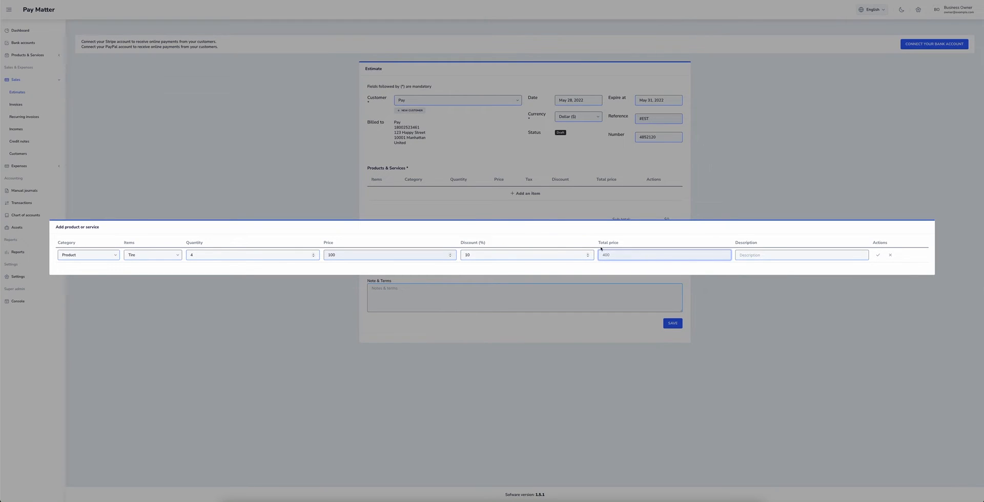
key(Tab)
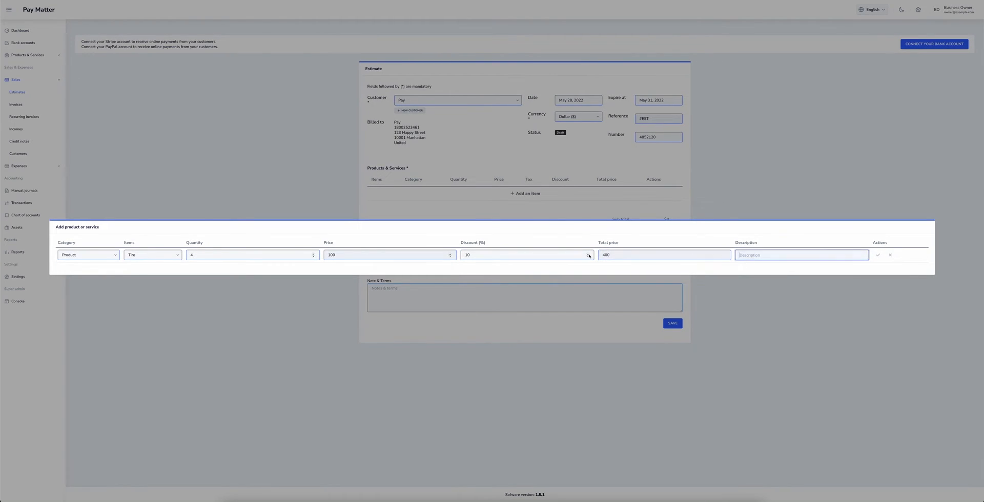
click(589, 256)
click(798, 260)
text(price for 4 tires)
click(877, 255)
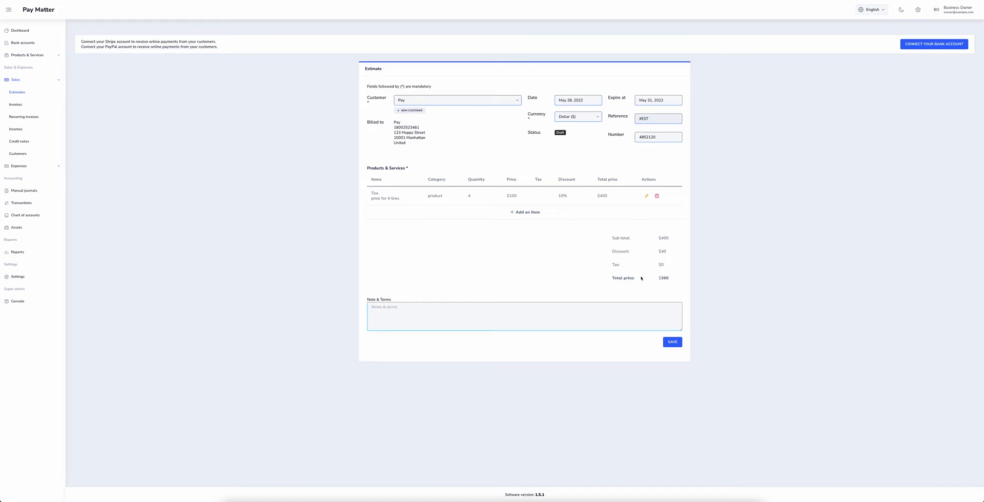
- Add a Tire Rotation service line with 10% discount and description 'tire rotation service'
click(511, 213)
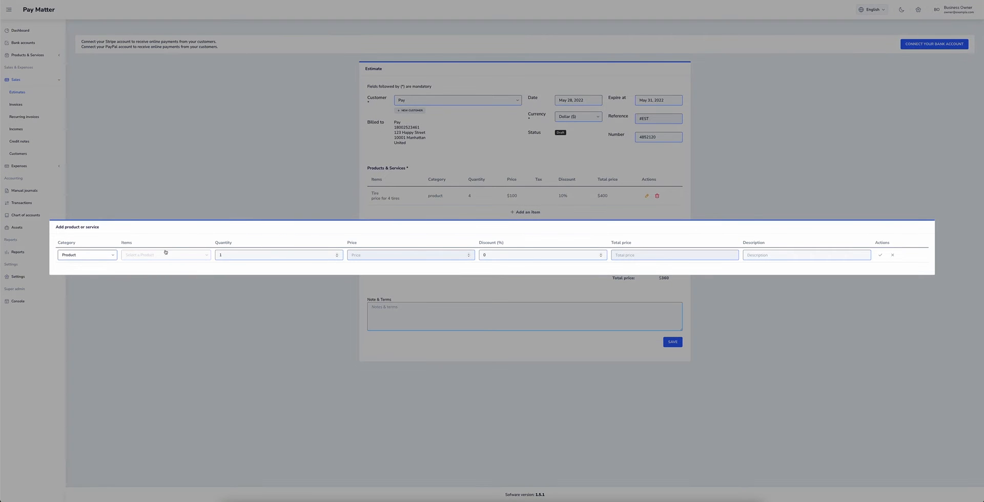
click(87, 255)
click(77, 277)
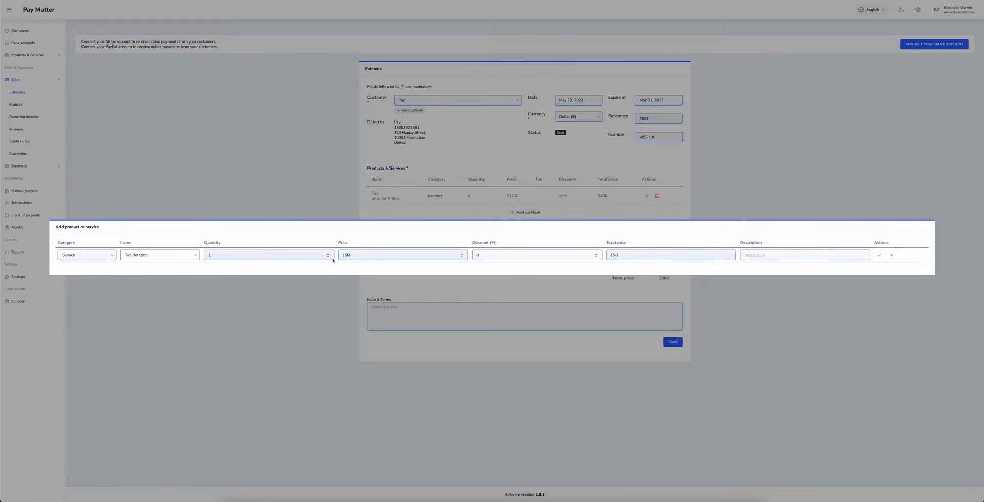
click(491, 258)
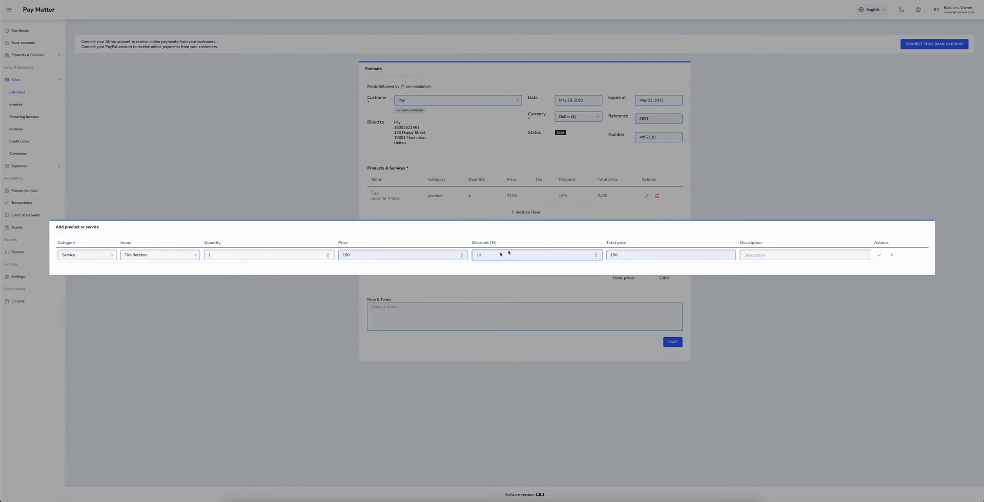
click(792, 260)
text(tire rotatio)
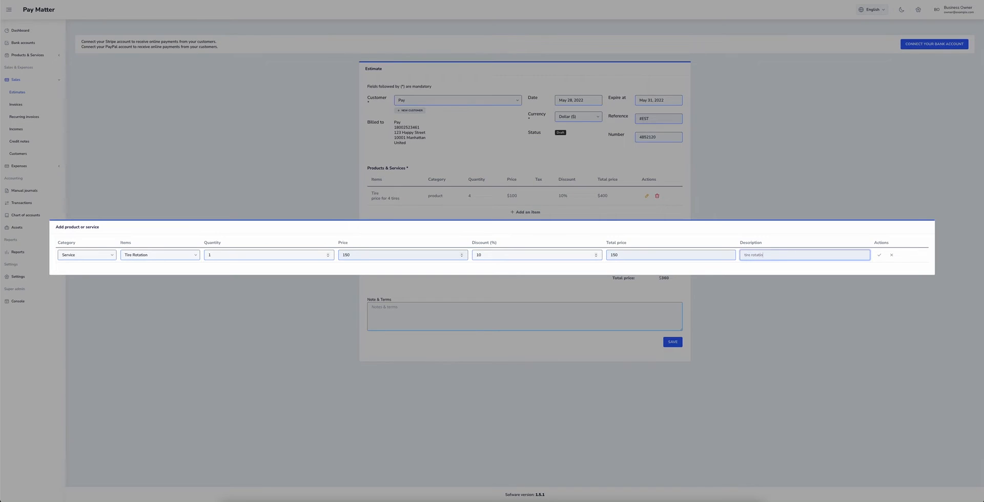
text(n service)
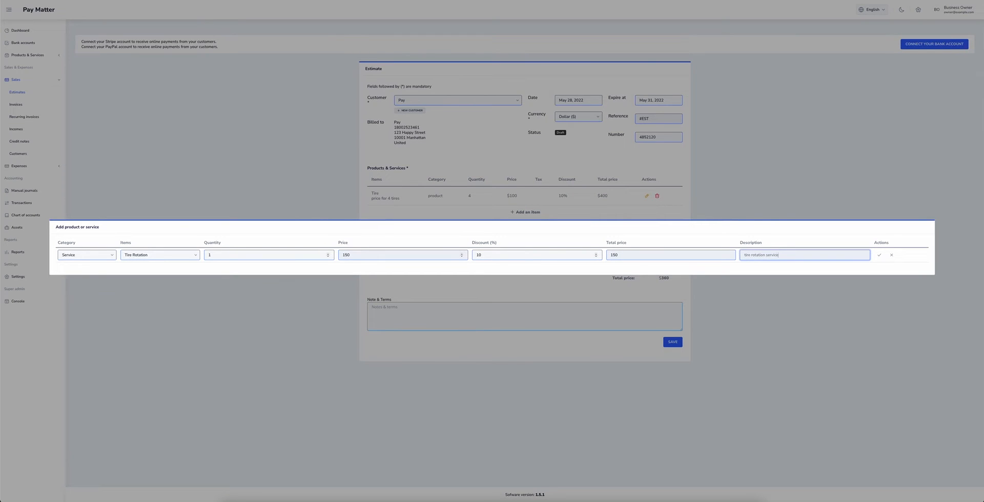
click(879, 255)
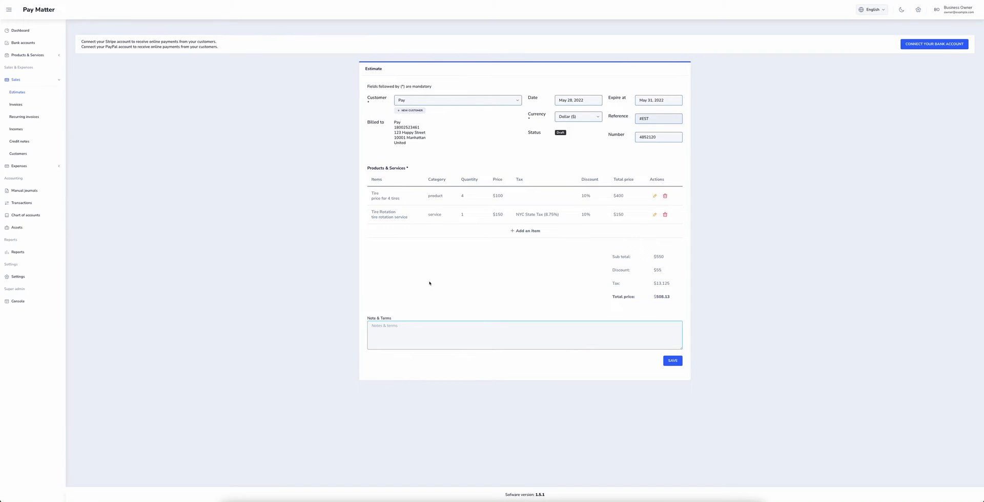
- Paste the note 'Thank you for being a great customer!' and save the estimate as draft #1
click(431, 329)
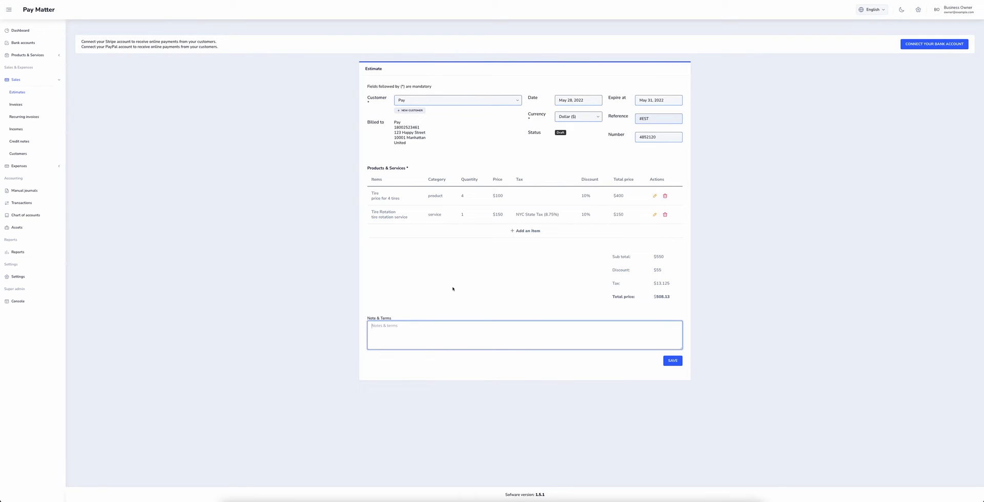
text(Thank you for being a great customer!)
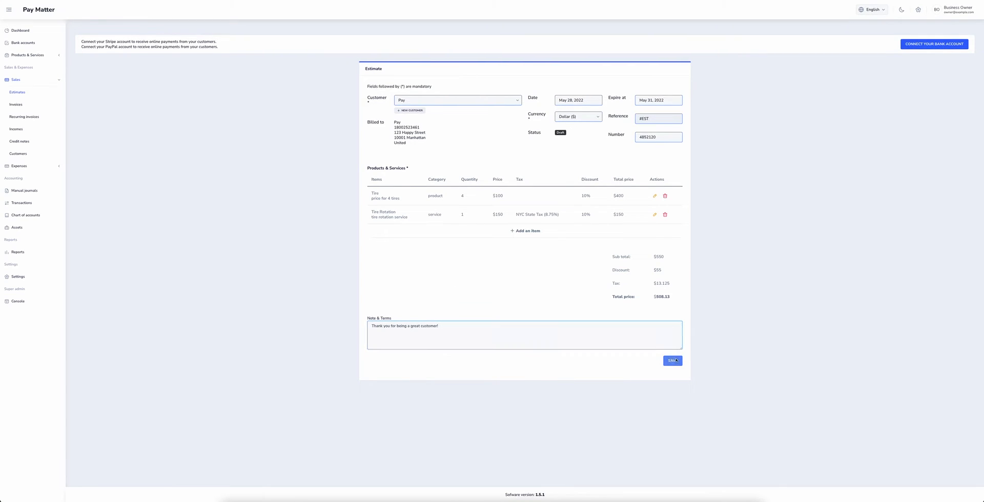
click(673, 361)
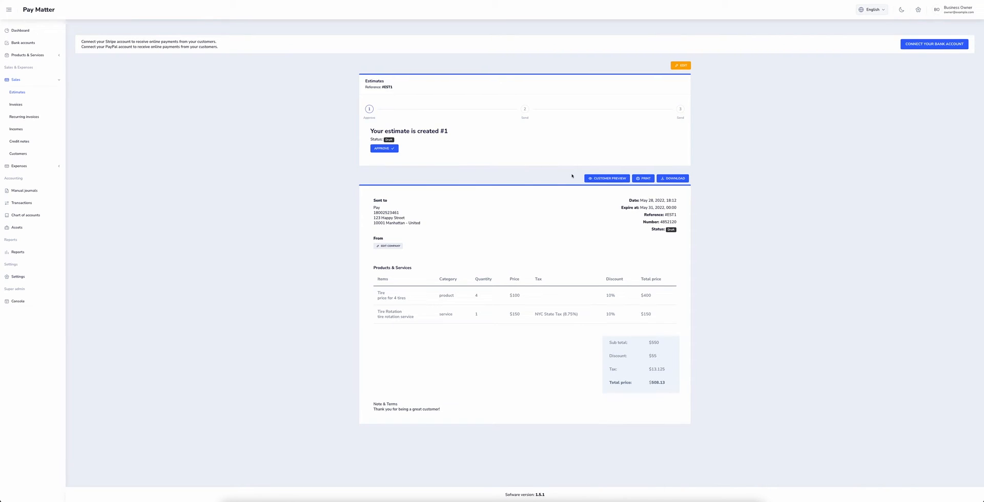
click(610, 178)
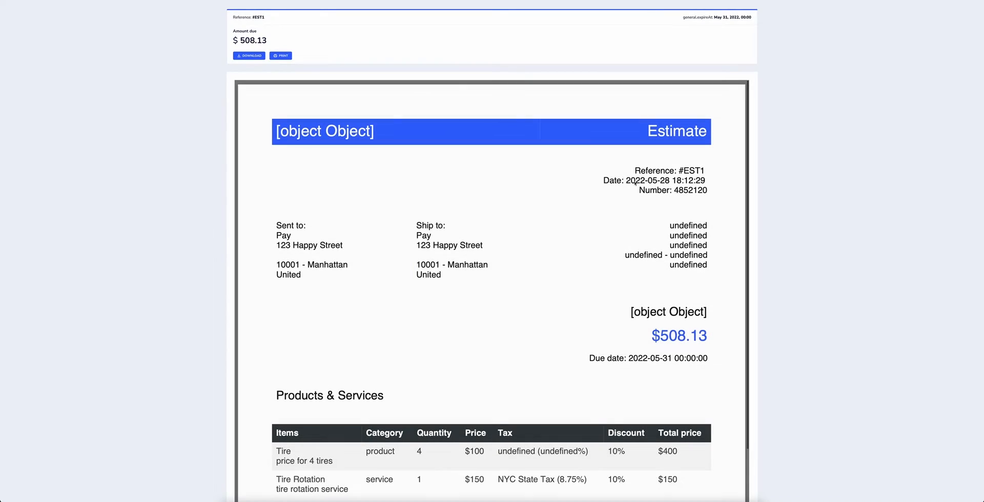
scroll(333, 52, down, 5)
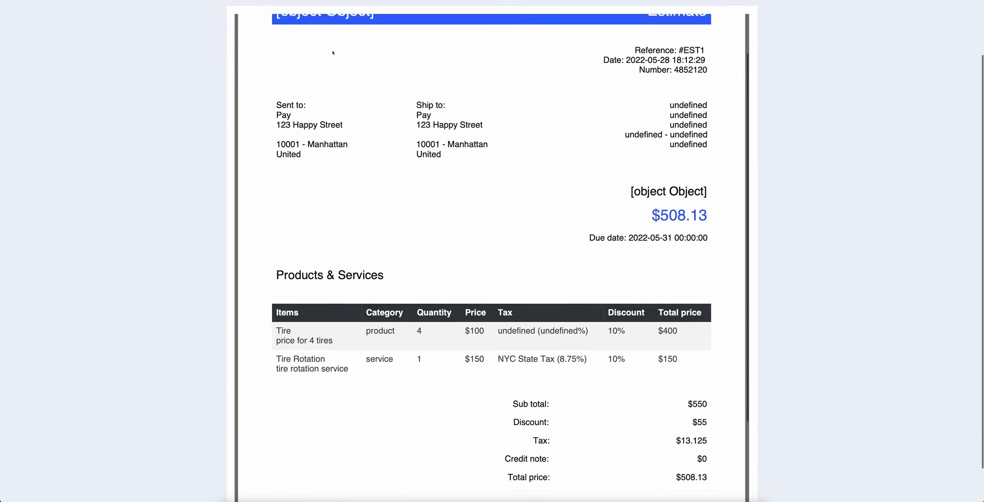
scroll(333, 47, up, 5)
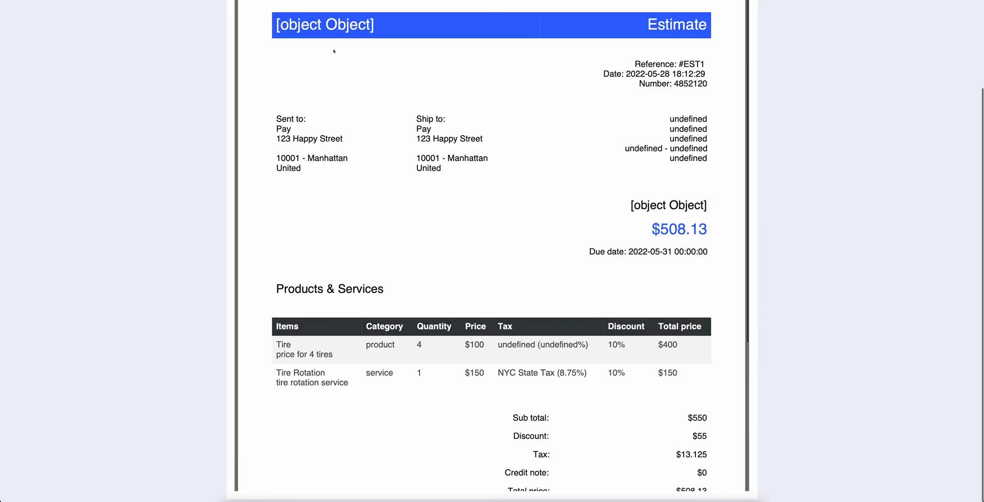
key(Escape)
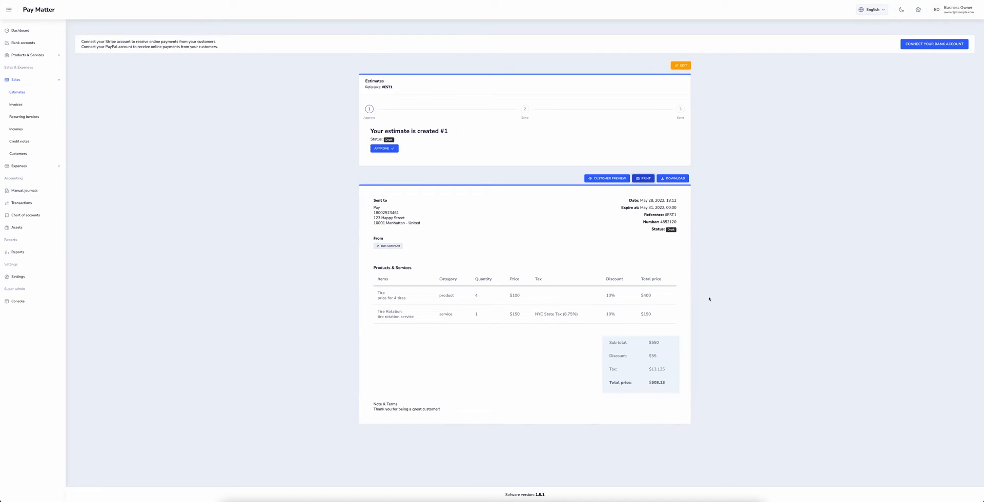
click(640, 180)
scroll(378, 127, down, 12)
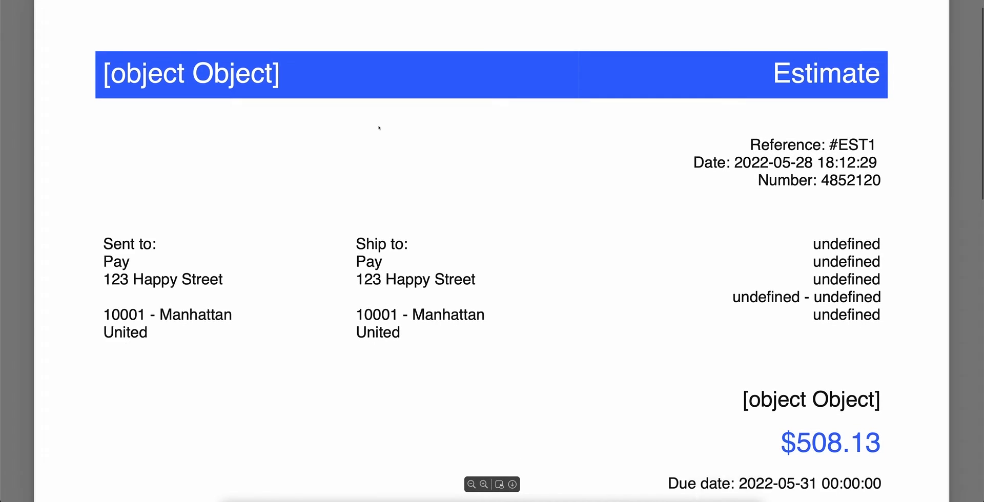
scroll(380, 127, up, 13)
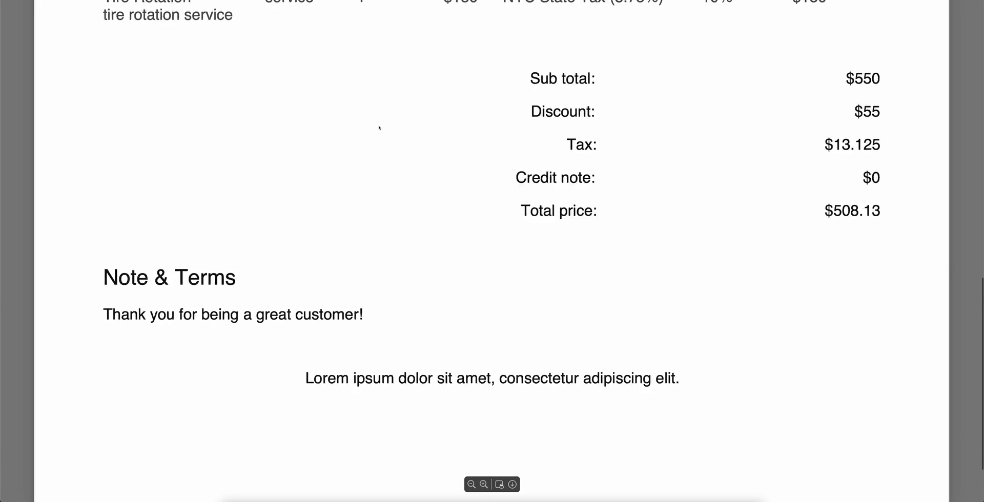
scroll(355, 36, up, 1)
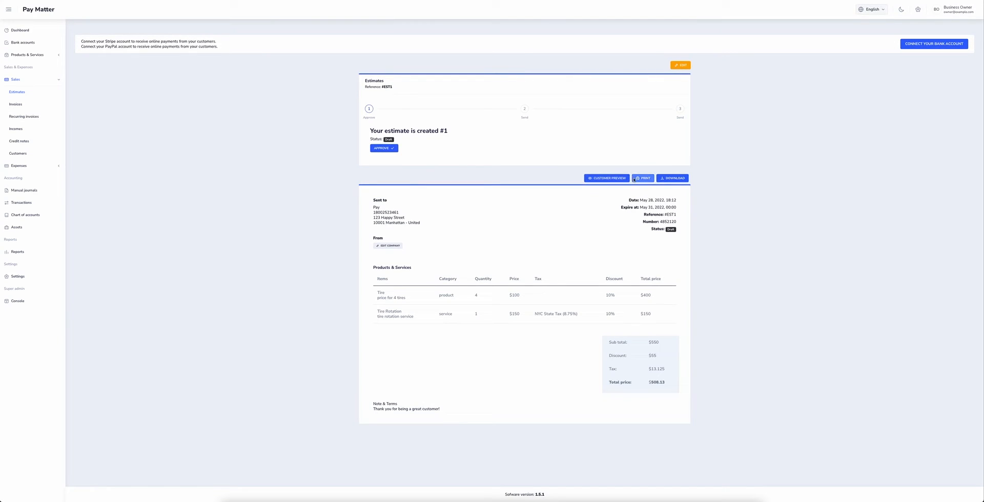
- Download estimate #1, approve it, send it, mark it Accepted, then go to Invoices
click(683, 181)
click(384, 148)
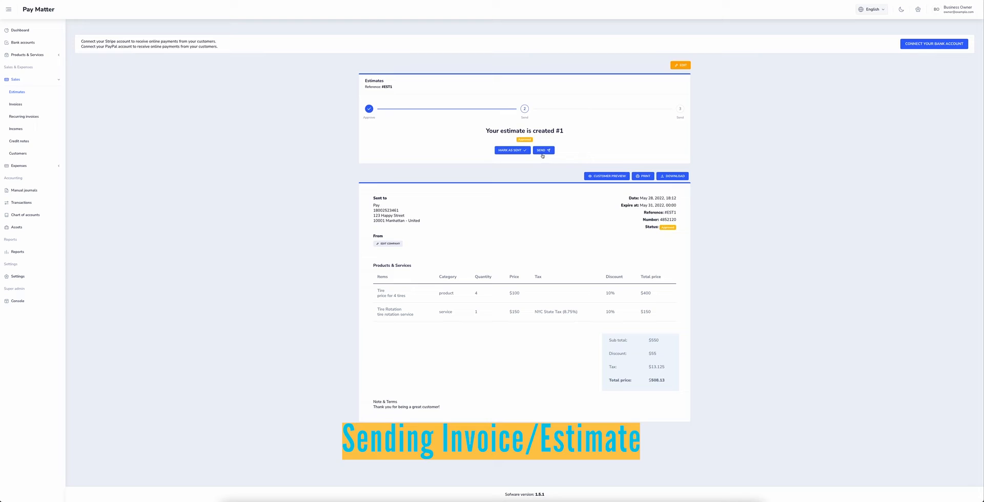
click(512, 151)
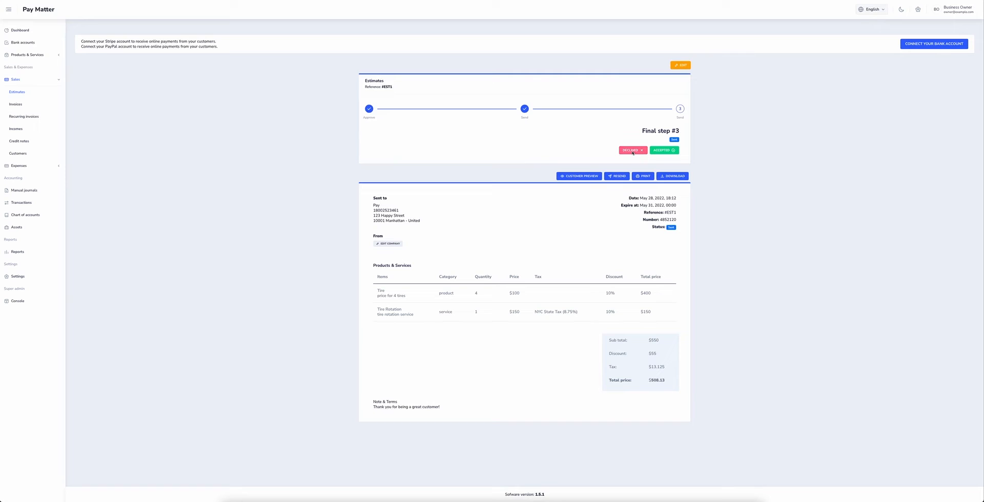
click(671, 150)
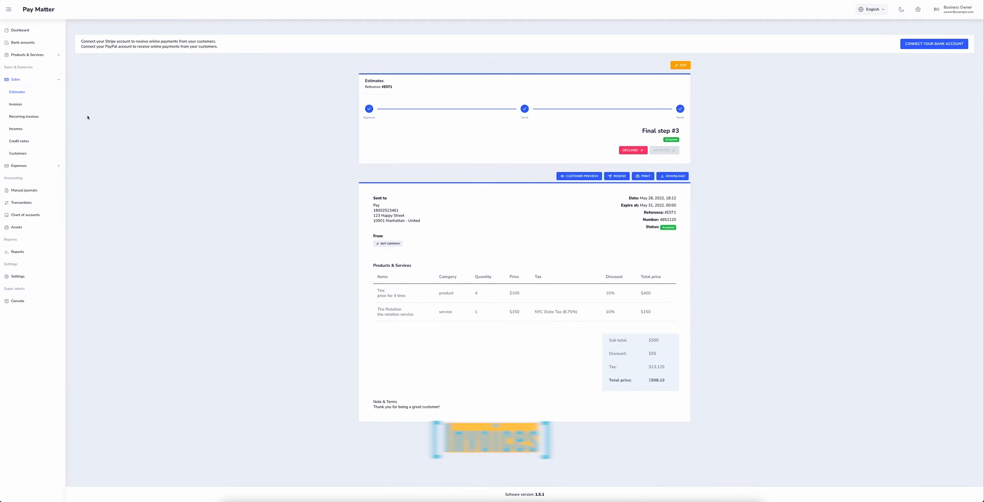
click(50, 107)
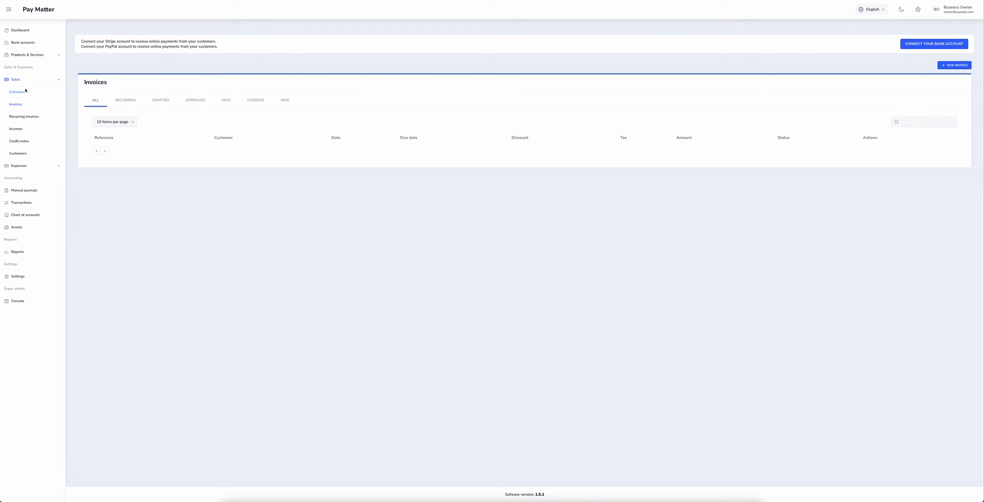
- Start a new invoice for customer Pay, number 45120, due May 31, 2022
click(952, 66)
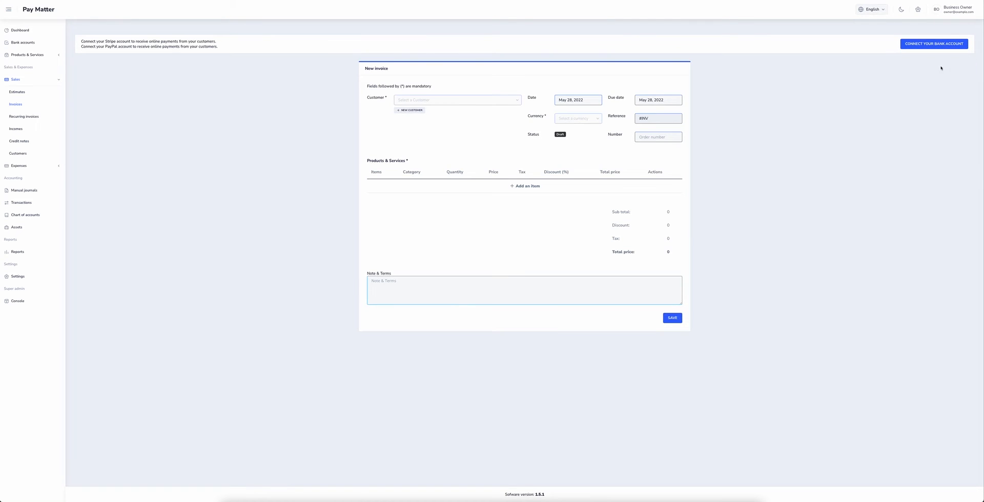
click(417, 100)
click(418, 113)
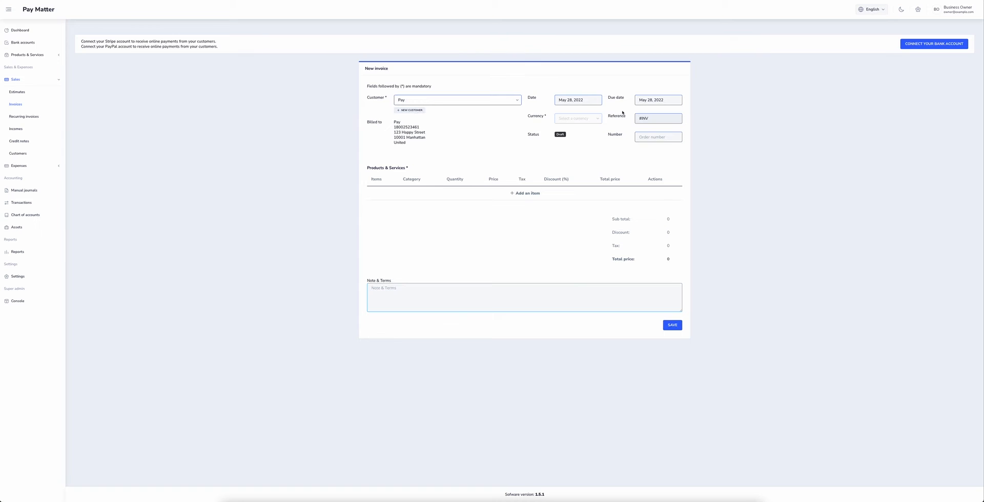
click(658, 137)
text(45120)
click(648, 99)
click(646, 186)
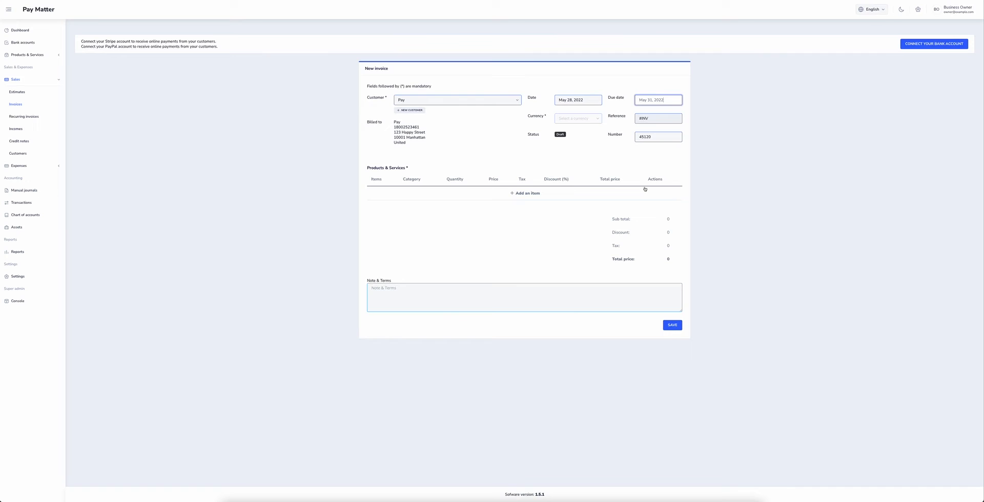
- Add an item line, write a thank-you note, and save the invoice
click(544, 193)
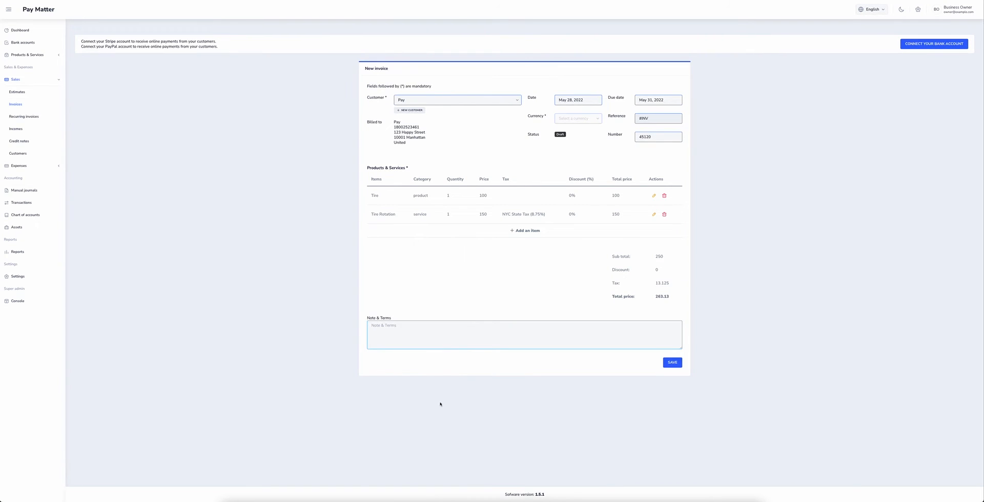
click(452, 336)
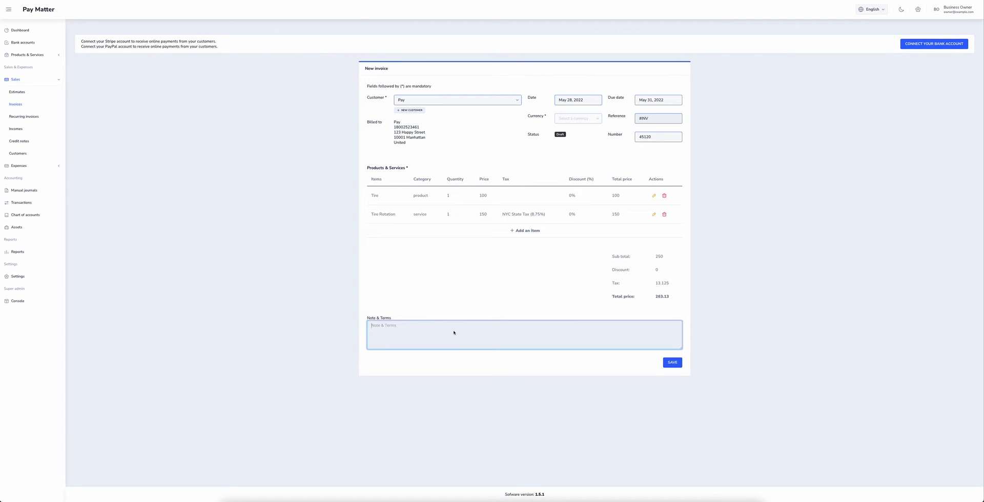
text(Thank you for being a great customer!)
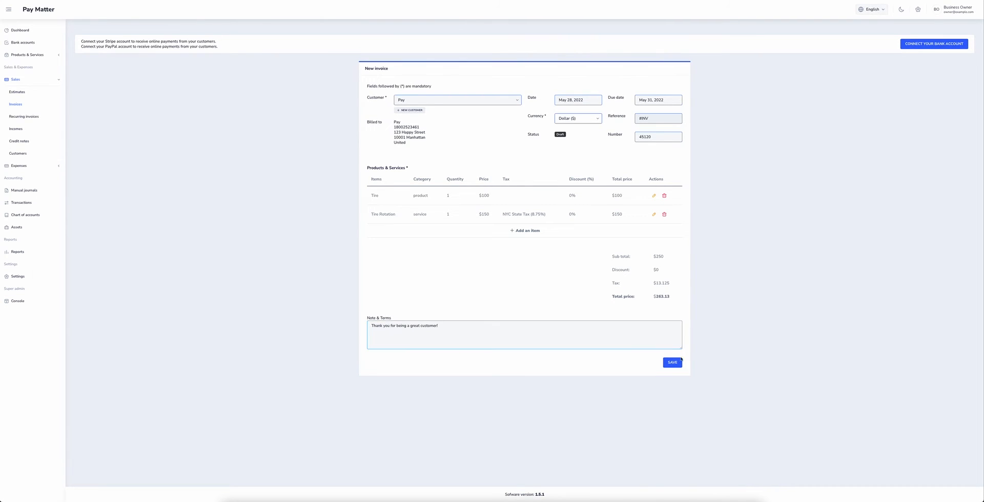
click(677, 361)
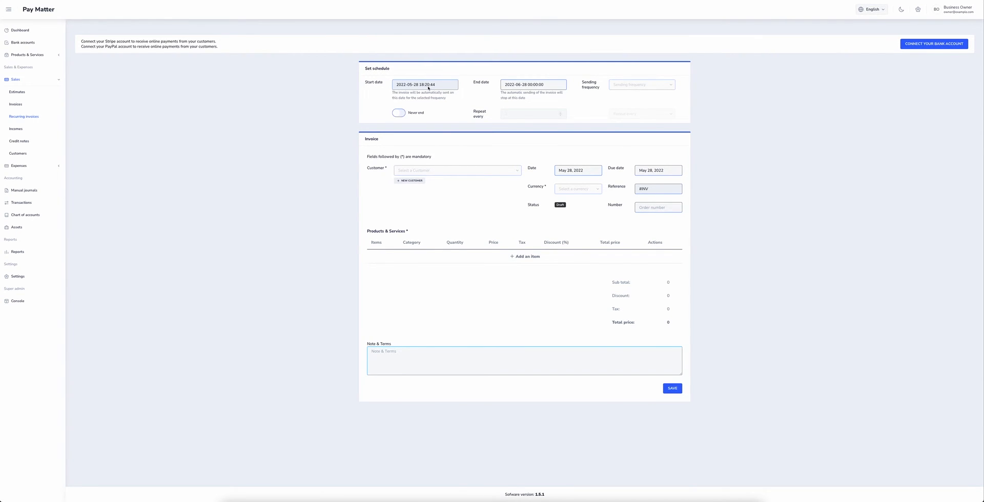
- Set the recurring invoice's start date to 2022-06-01 and end date to 2022-09-01
click(429, 88)
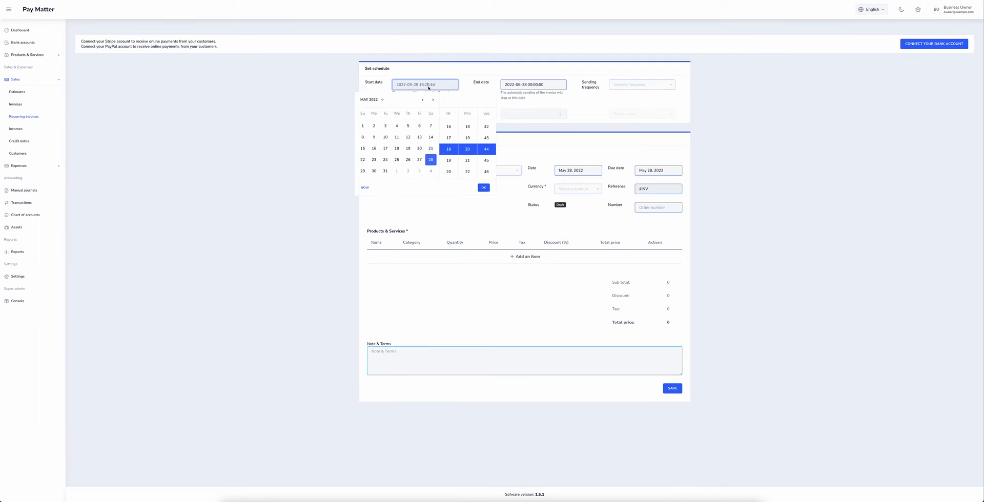
click(396, 171)
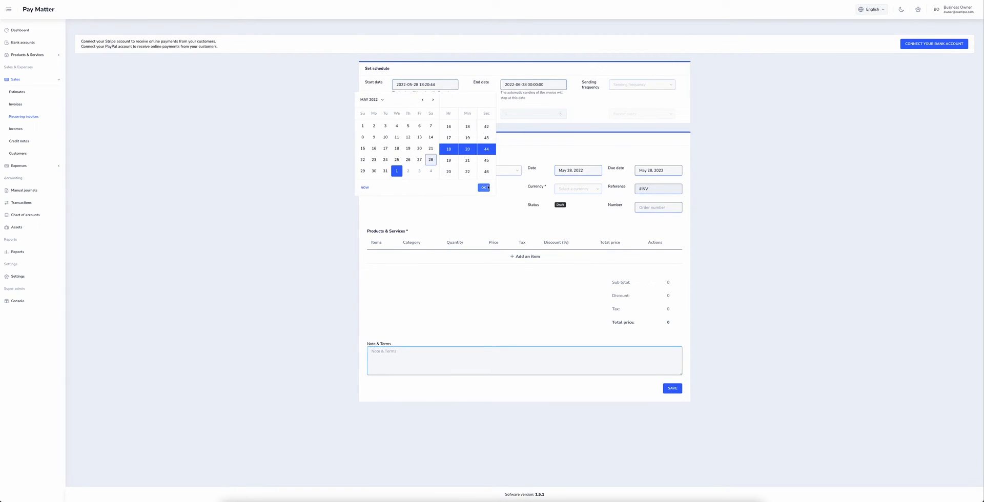
key(Return)
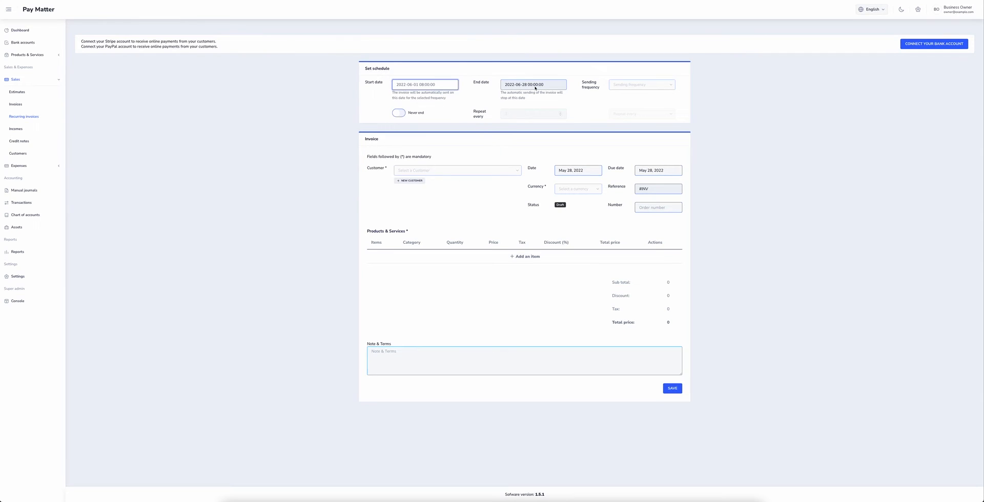
click(535, 88)
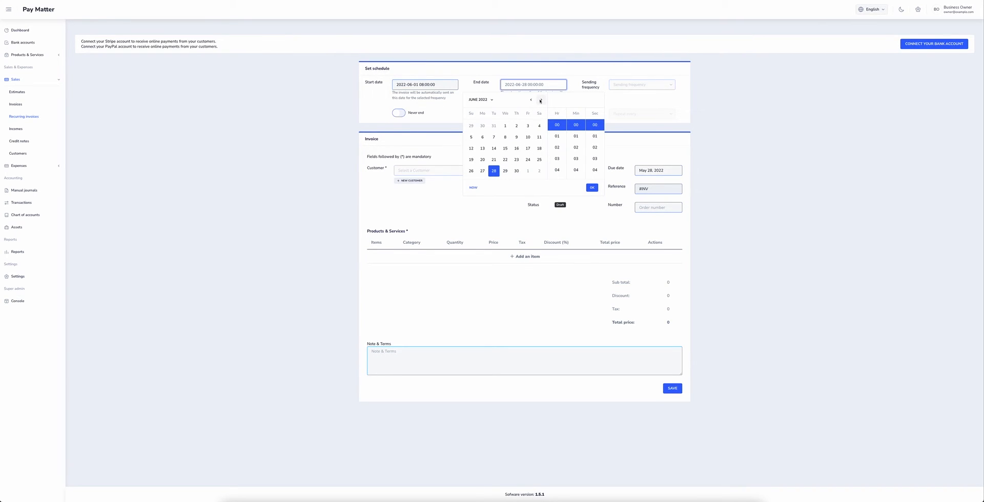
click(540, 100)
click(541, 100)
click(540, 100)
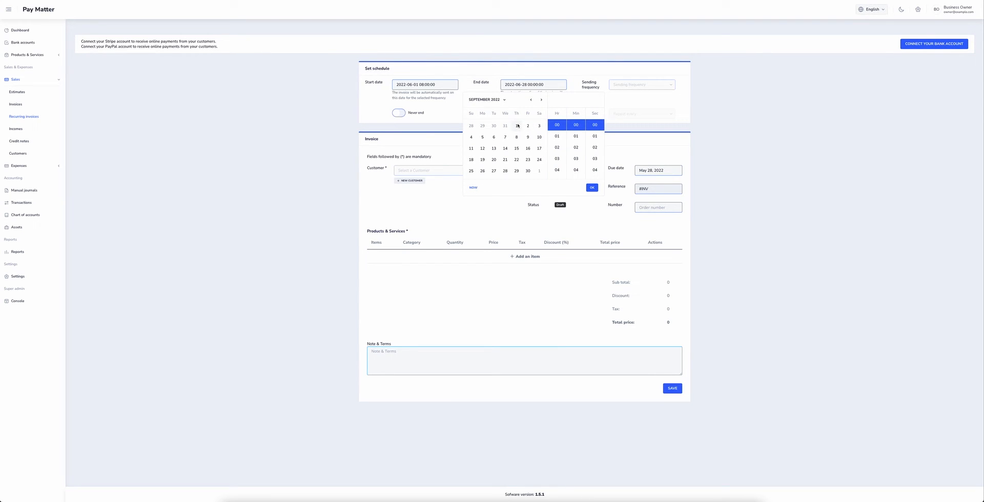
click(517, 125)
scroll(559, 162, down, 1)
click(602, 88)
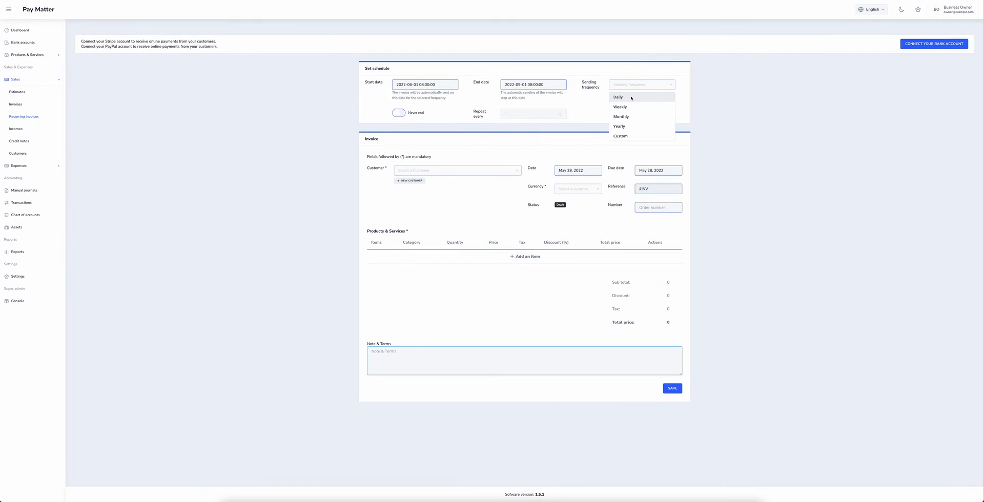
- Make the recurring invoice weekly for customer Pay in Dollars, number 412
click(643, 107)
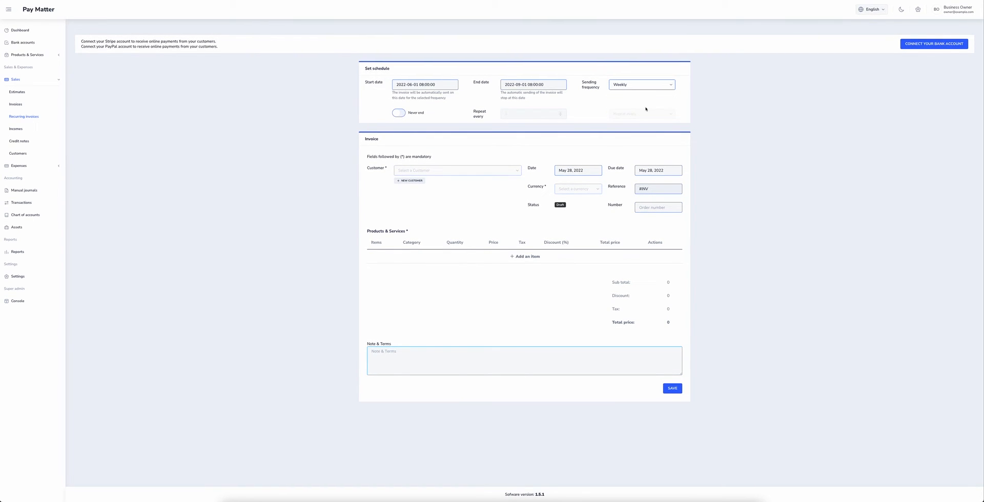
click(439, 173)
click(424, 183)
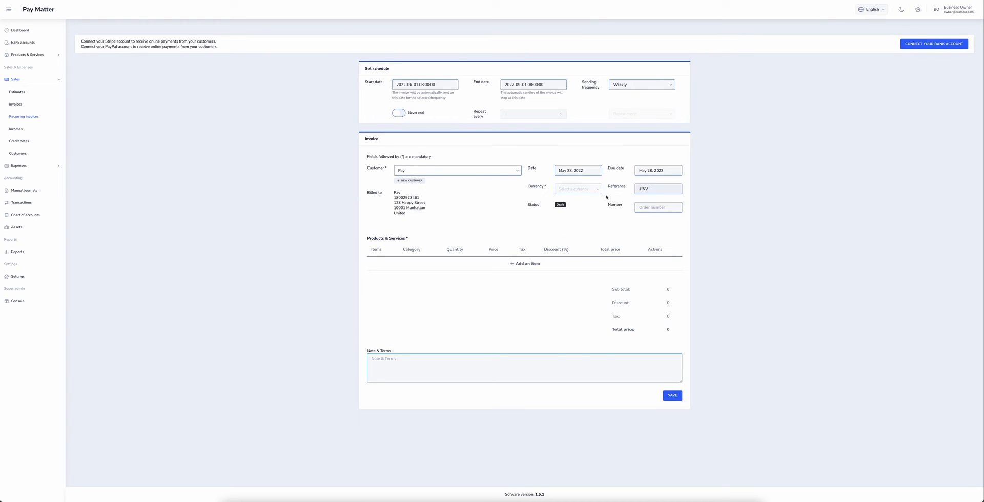
click(581, 188)
click(579, 201)
click(654, 207)
text(41210)
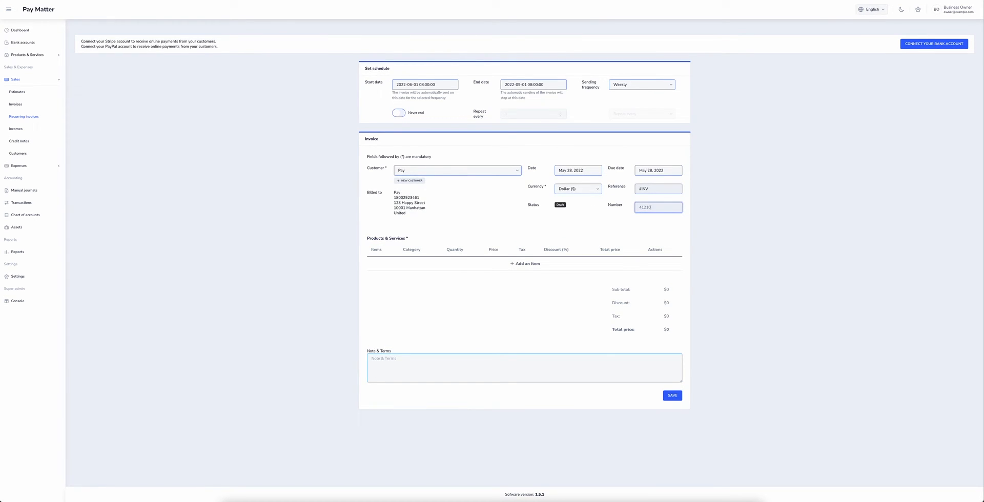
- Add the Tire item with a short description and a 5% discount
click(525, 264)
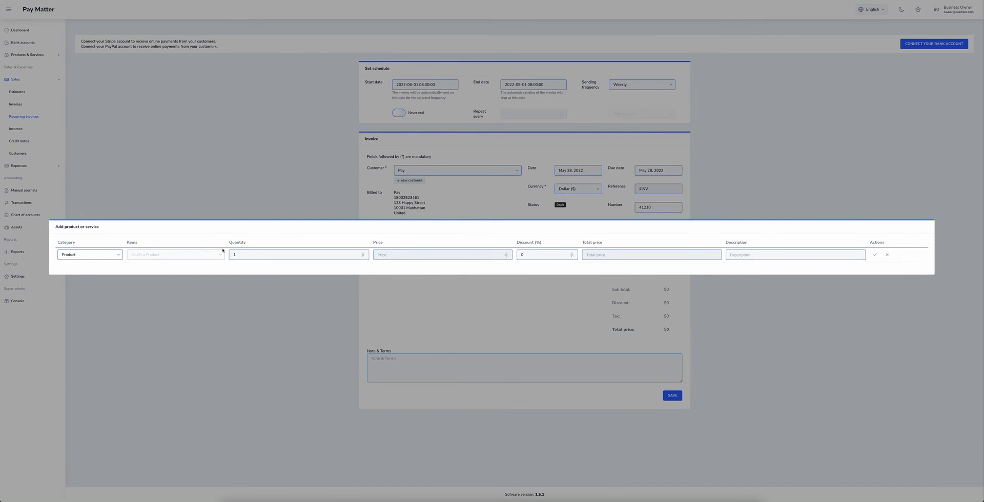
click(222, 251)
click(220, 266)
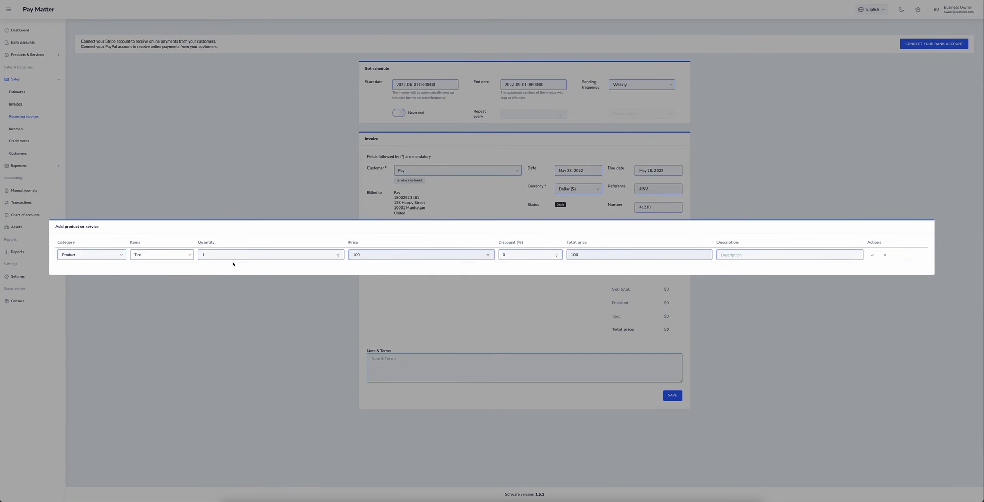
click(827, 257)
text(this is a tire)
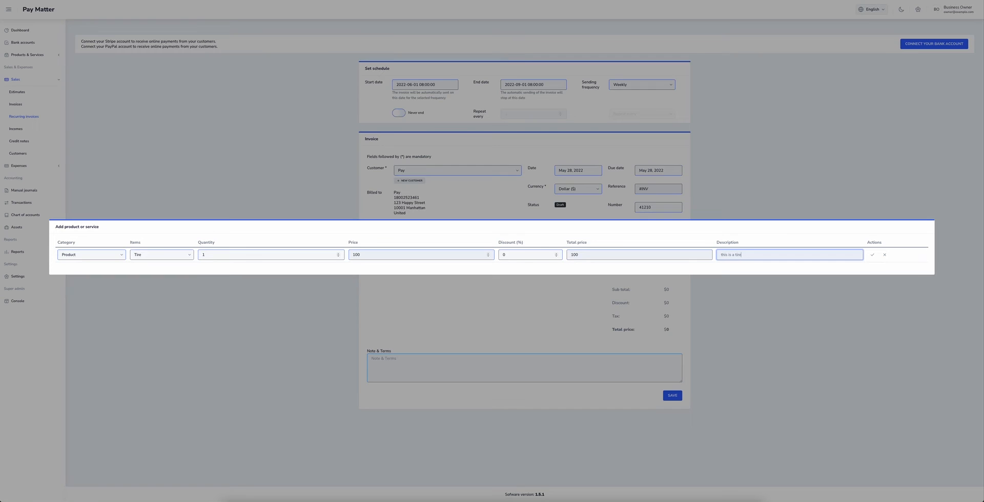
click(525, 258)
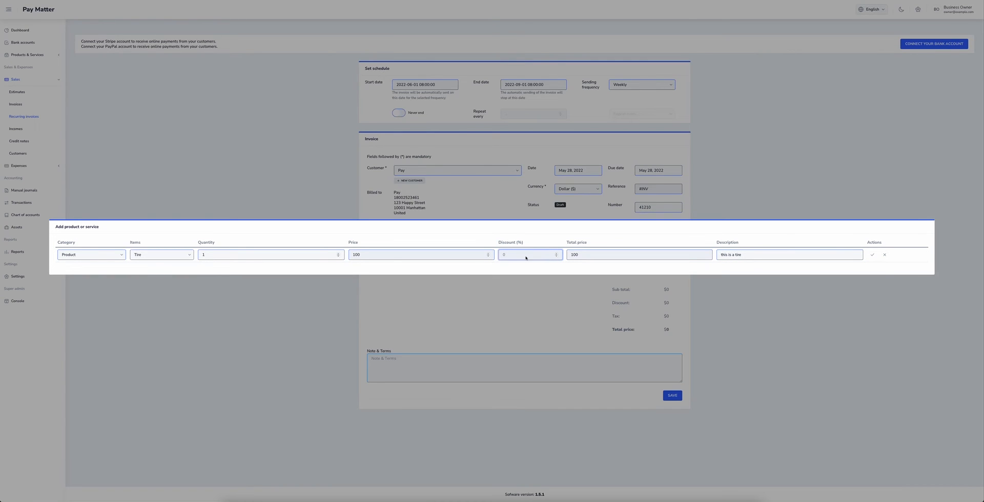
key(BackSpace)
text(5)
click(872, 254)
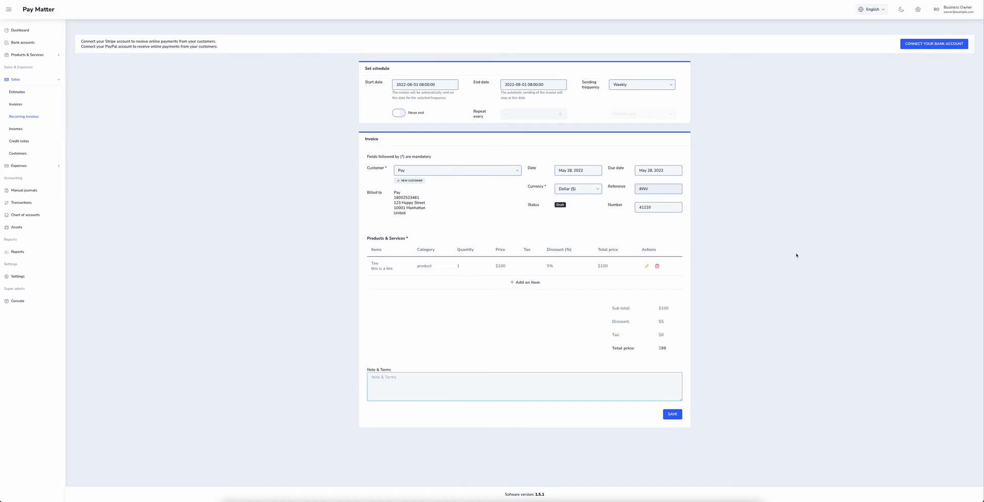
- Write a thank-you note in Note & Terms and save the recurring invoice
click(634, 393)
text(Thank you for)
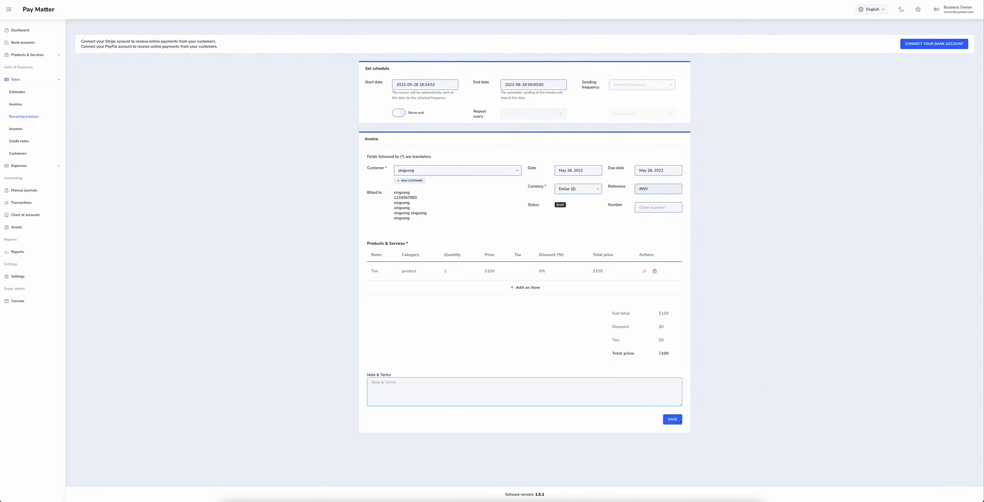
click(672, 420)
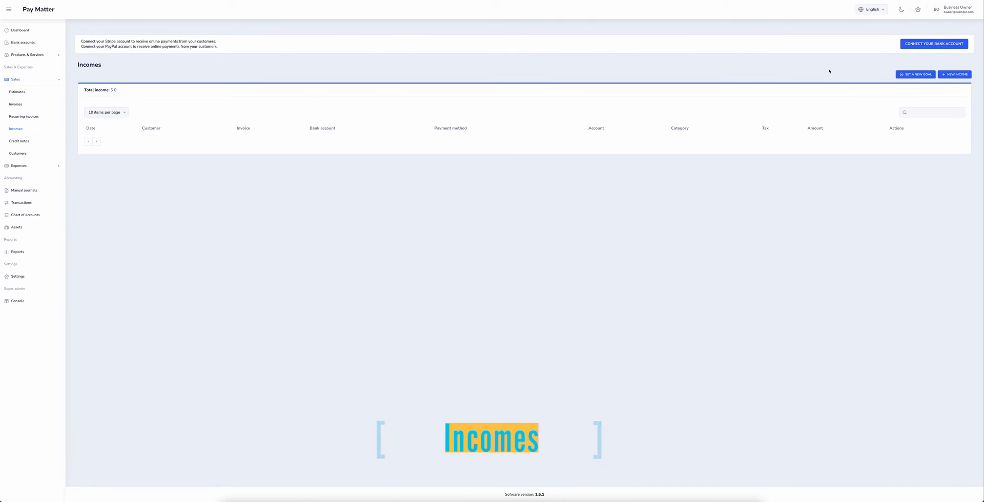
- Start a new income goal named 'Goal of 100000' with amount 100000
click(906, 75)
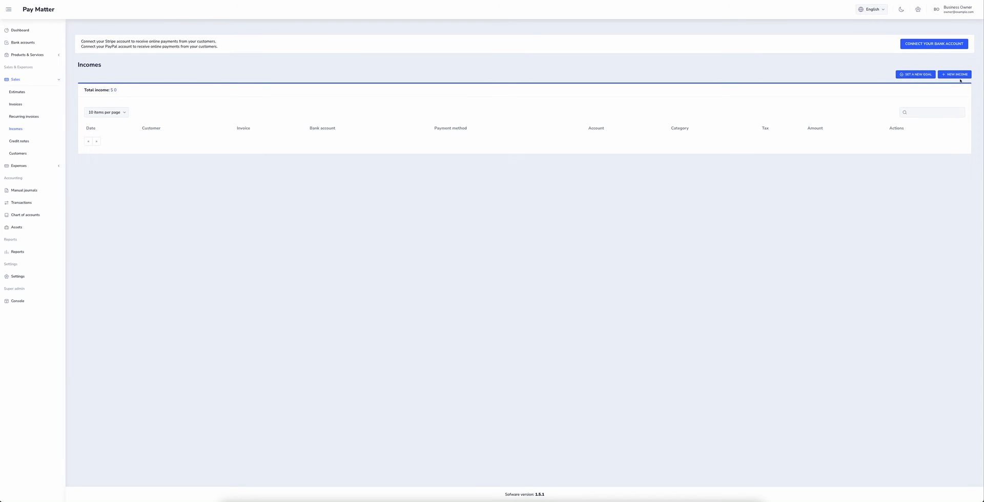
click(926, 77)
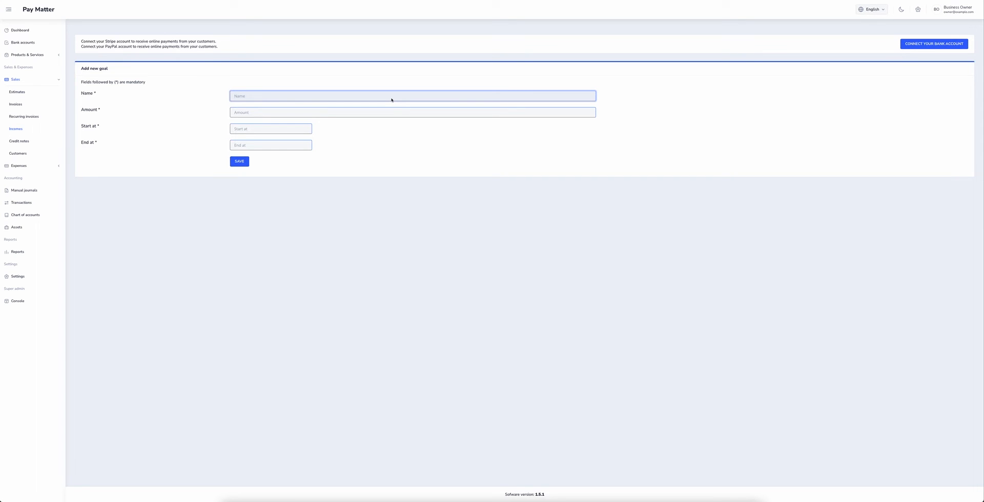
text(S)
click(234, 112)
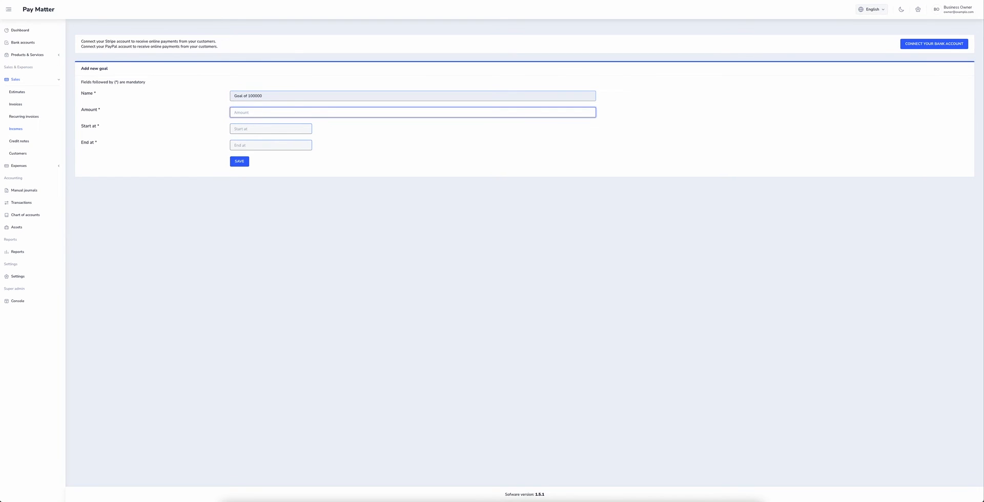
text(100000)
- Set the goal to run from Jun 1 to Jul 1, 2022, and save it
click(271, 129)
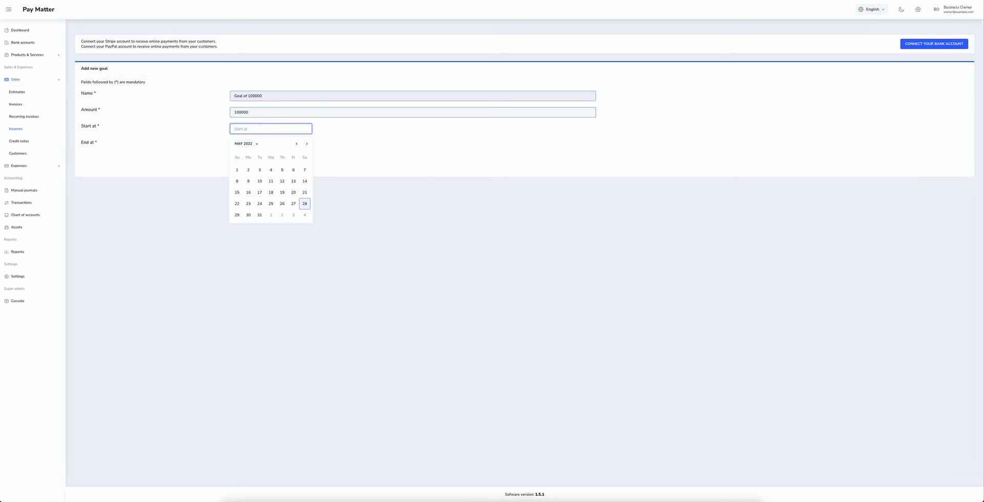
click(271, 215)
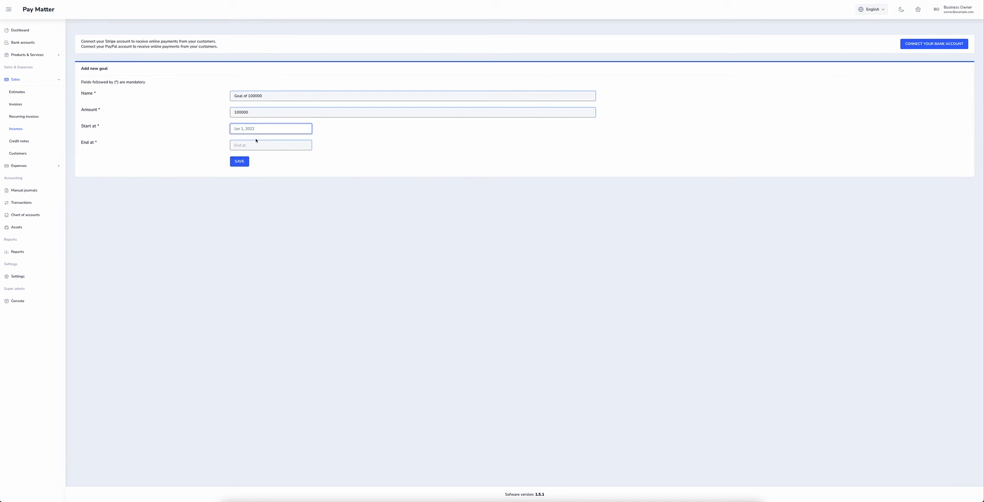
click(257, 145)
click(306, 160)
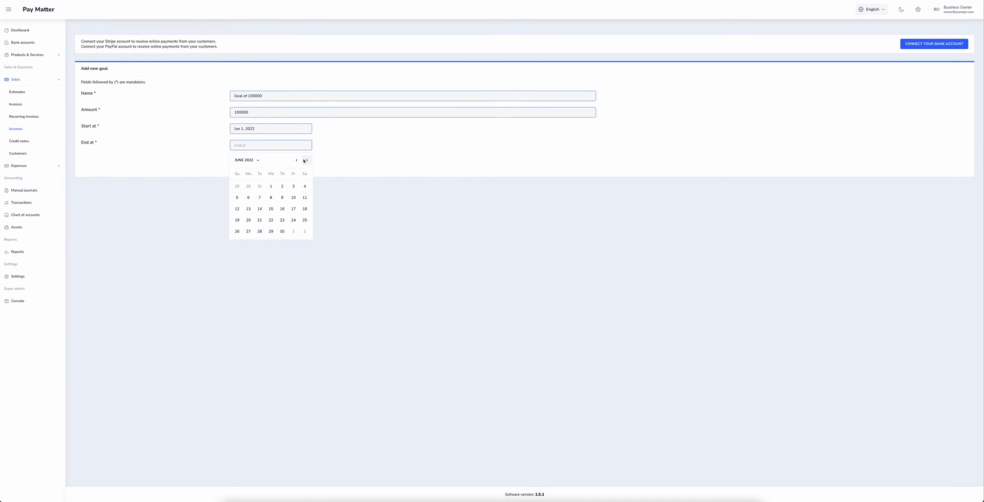
click(305, 161)
click(293, 186)
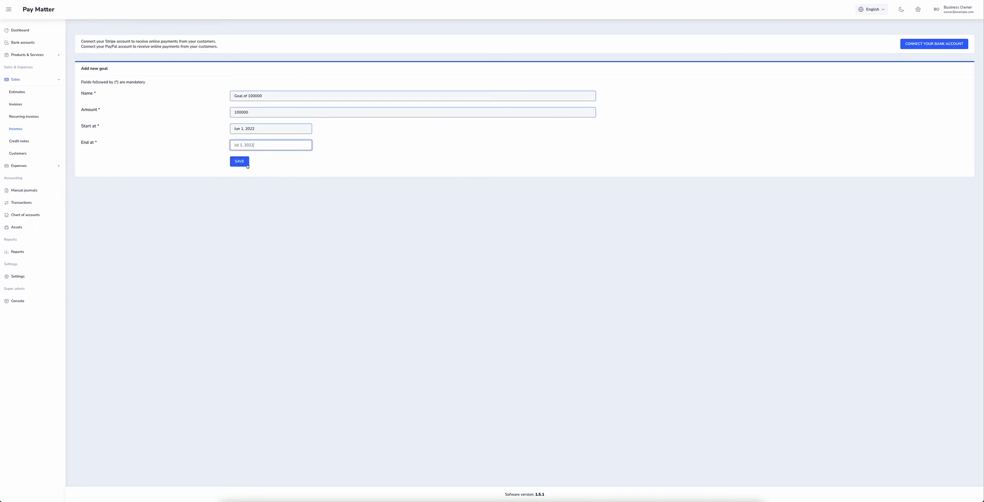
click(239, 161)
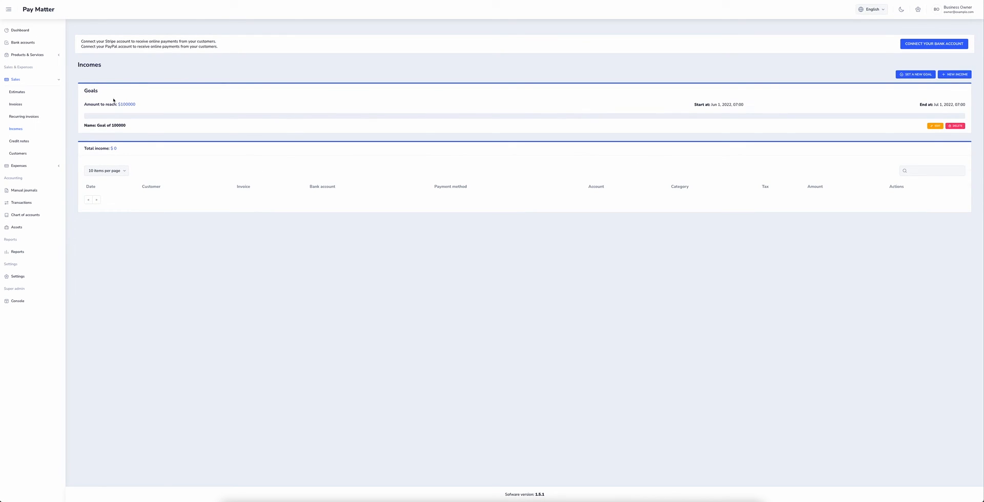
- Start a new Cash income for $1000
drag(118, 105, 180, 110)
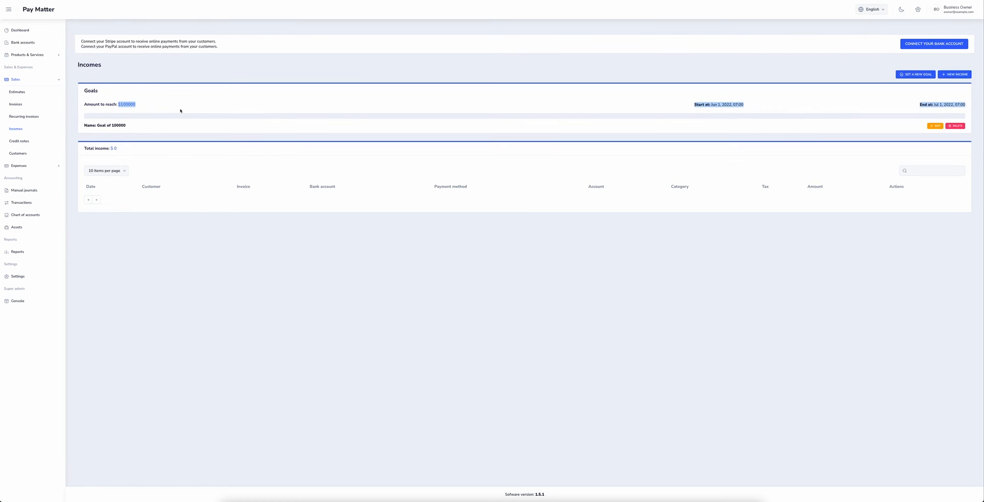
click(180, 111)
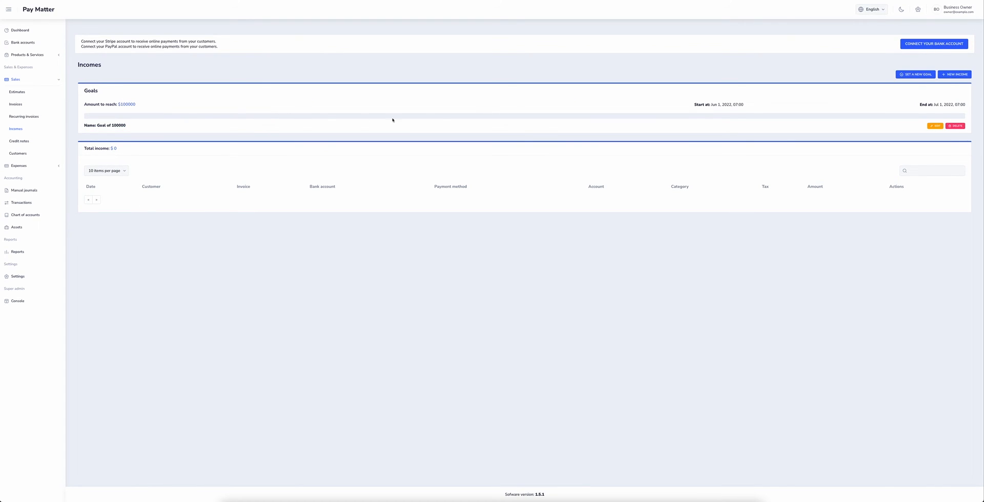
click(961, 75)
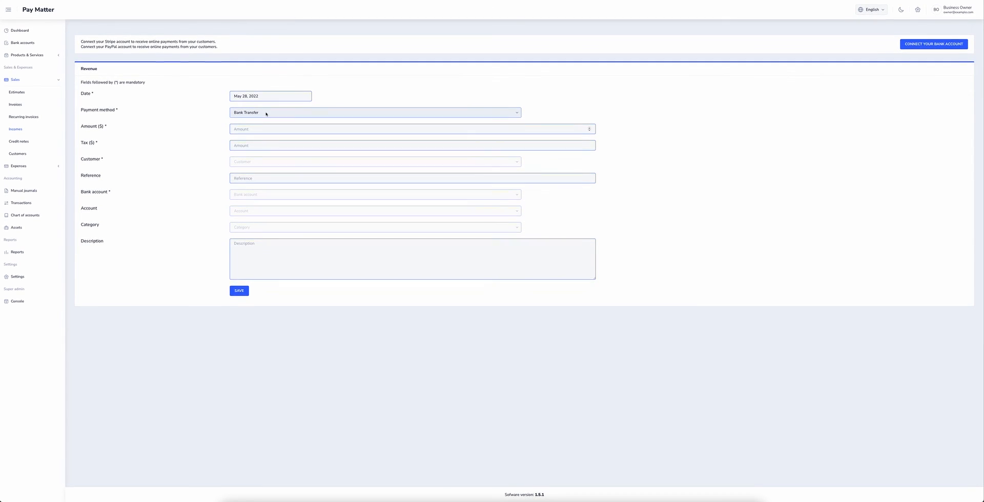
click(267, 114)
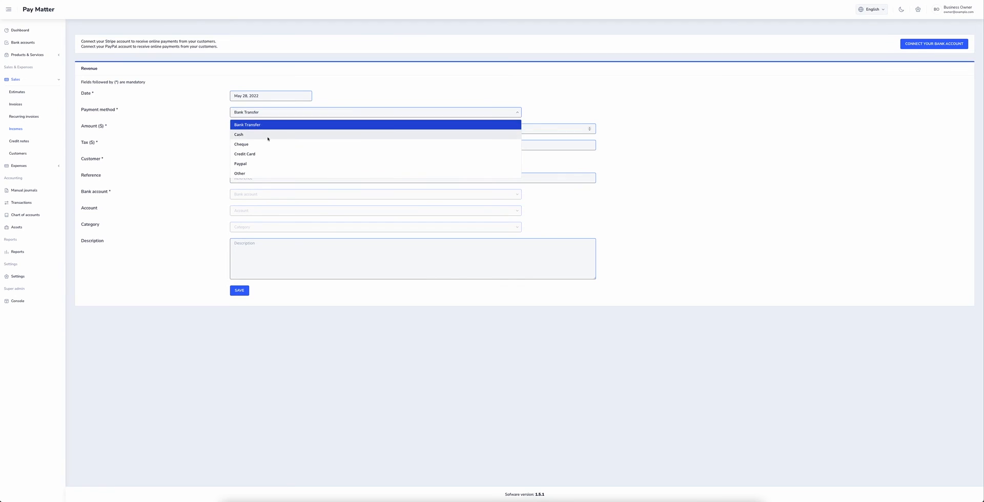
click(269, 137)
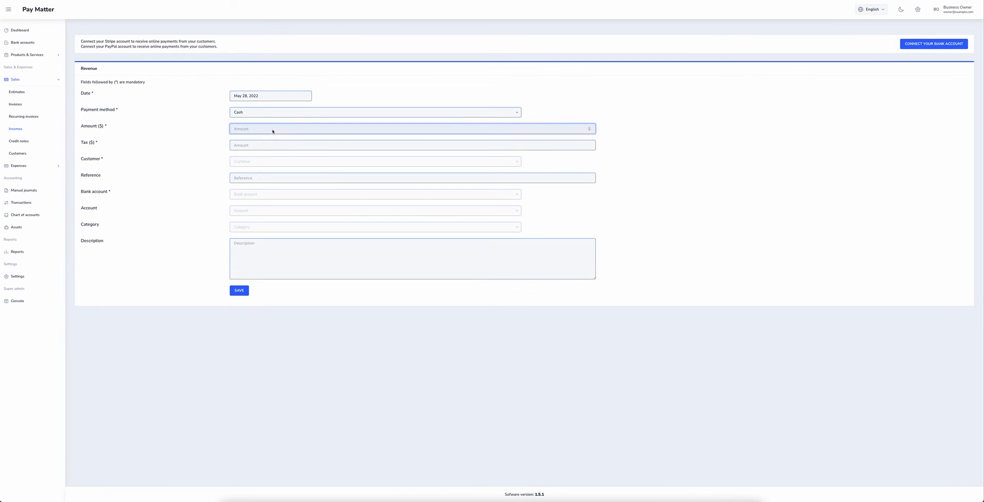
click(256, 129)
text(1000)
key(Tab)
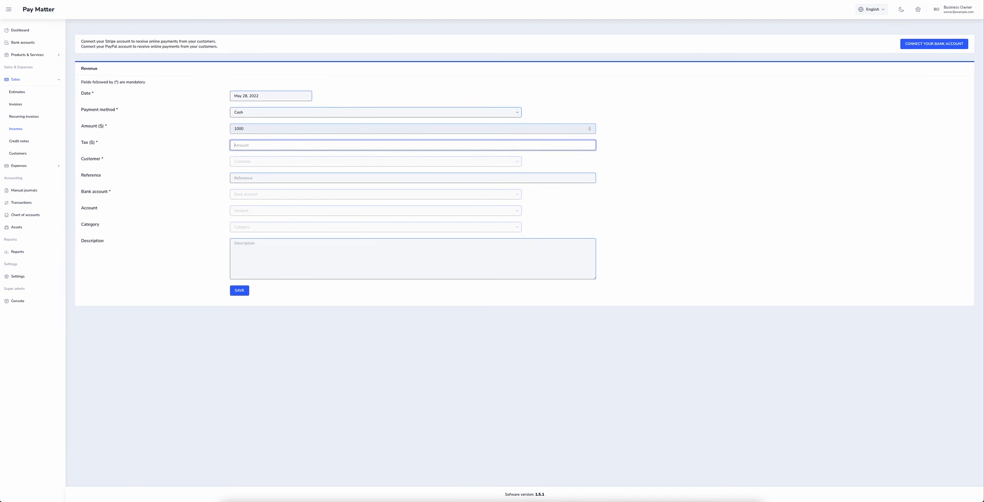
- Choose the customer, reference 4120, Cash on Hand account, Sales category, and add a description
click(259, 162)
click(259, 171)
click(250, 175)
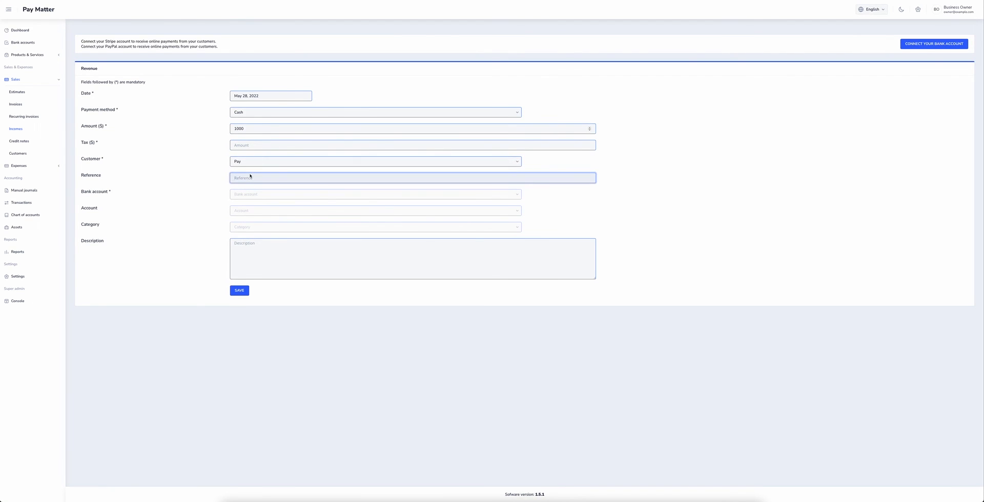
text(4120)
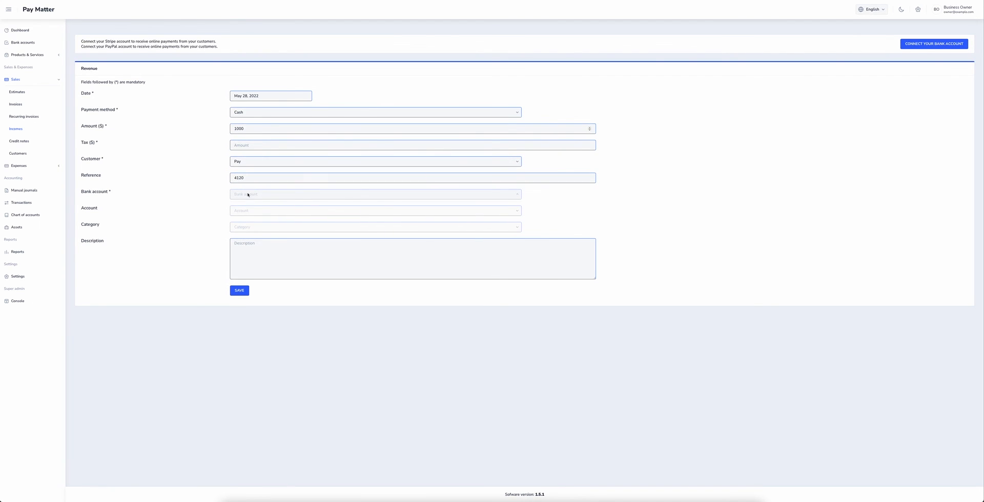
click(247, 207)
click(248, 230)
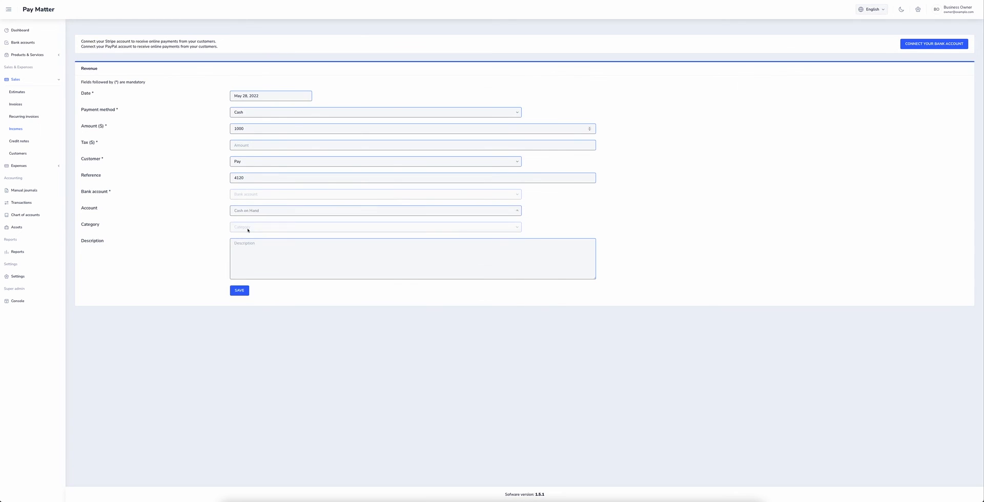
click(248, 230)
click(248, 248)
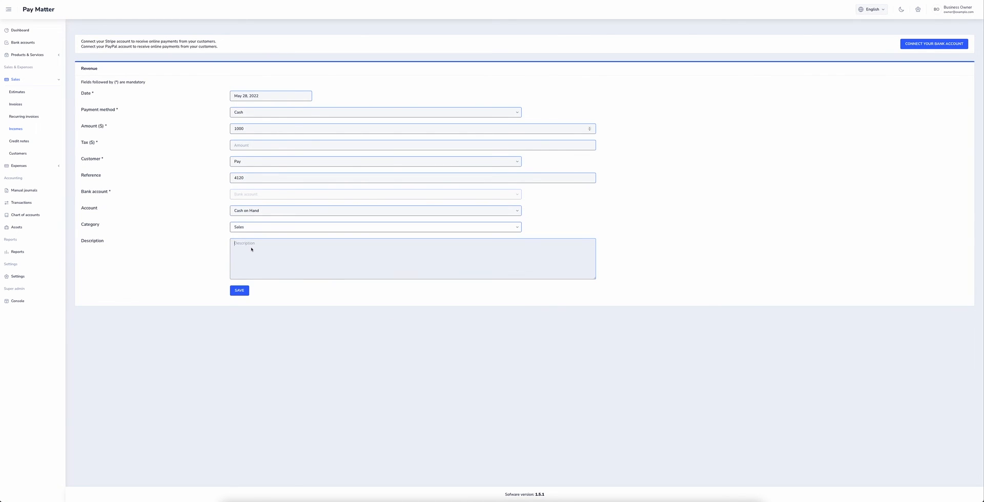
click(251, 249)
text(This is a test income.)
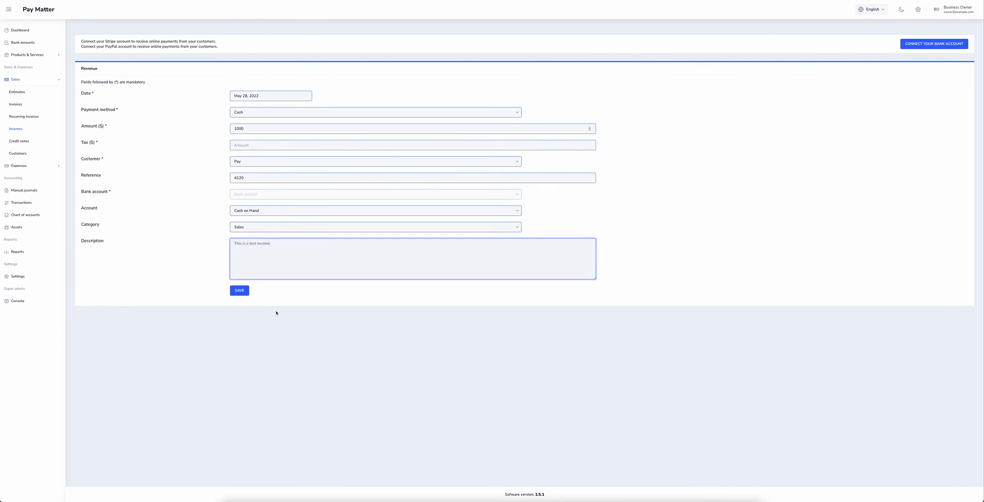
click(245, 294)
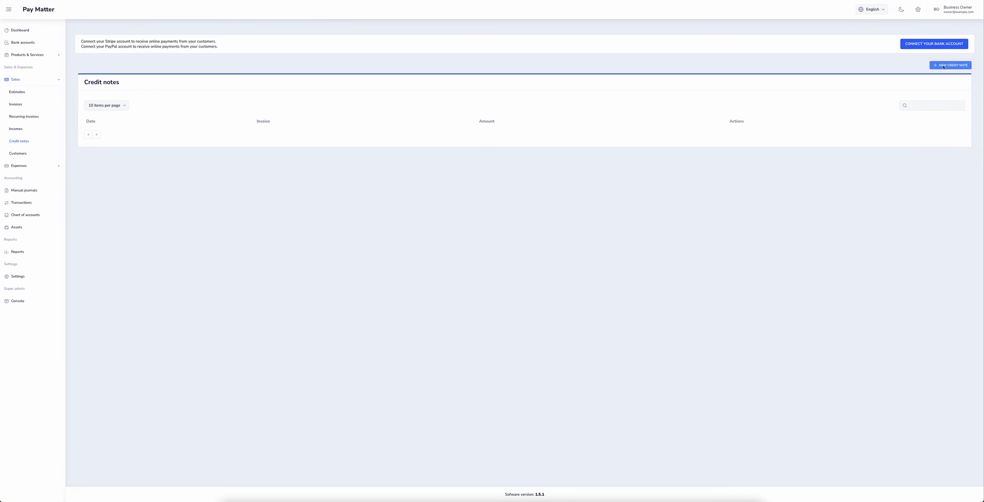
- Start a $50 credit note against invoice #INV1
click(943, 66)
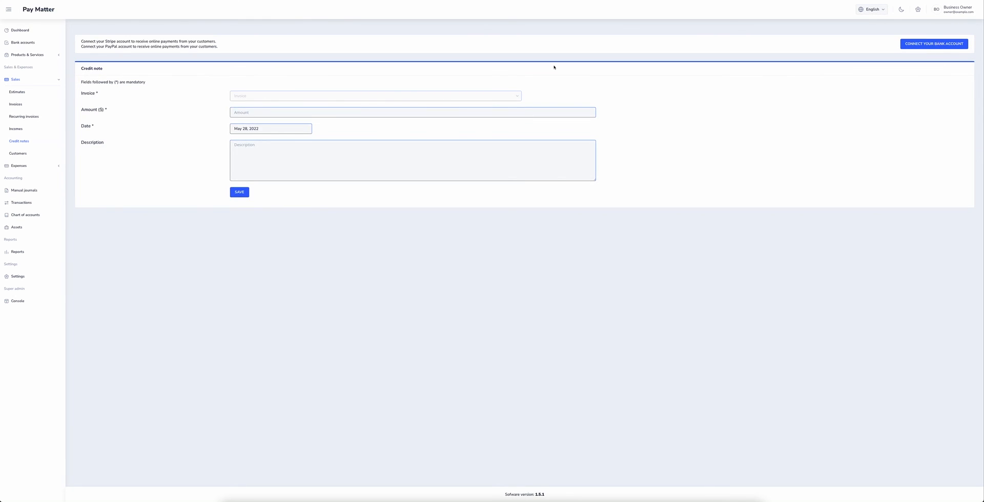
click(347, 94)
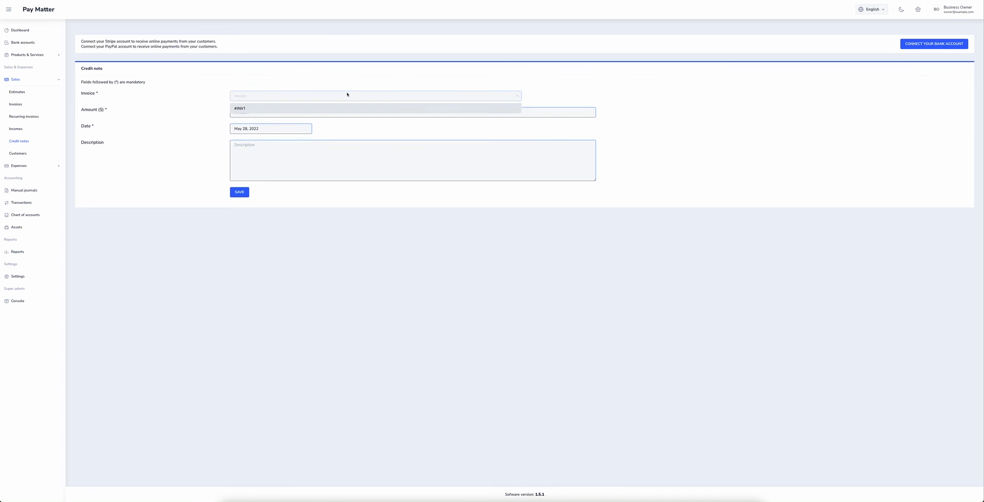
click(330, 108)
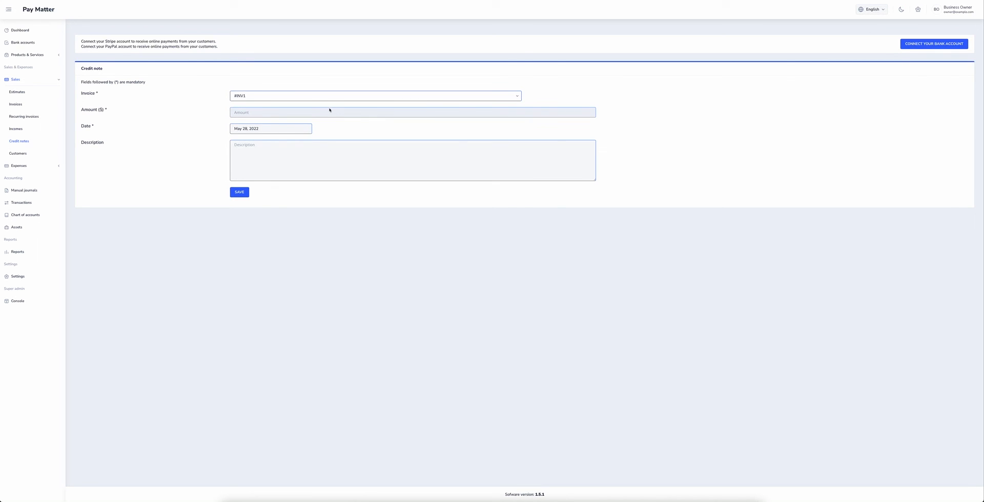
click(325, 111)
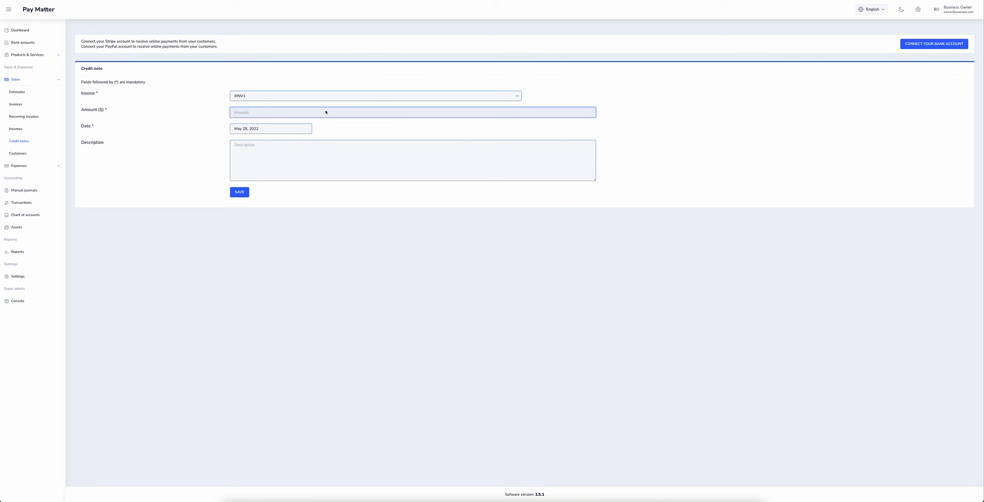
text(50)
- Describe it as a courtesy credit note for an amazing client, save it, and open Customers
click(321, 158)
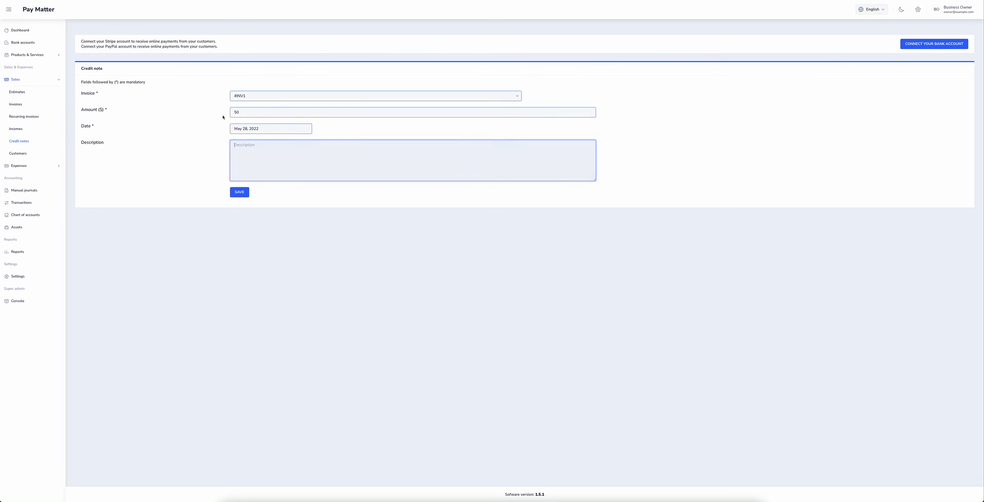
click(247, 128)
click(413, 163)
text(This is a courtesy credit note for an amazing client!)
click(245, 193)
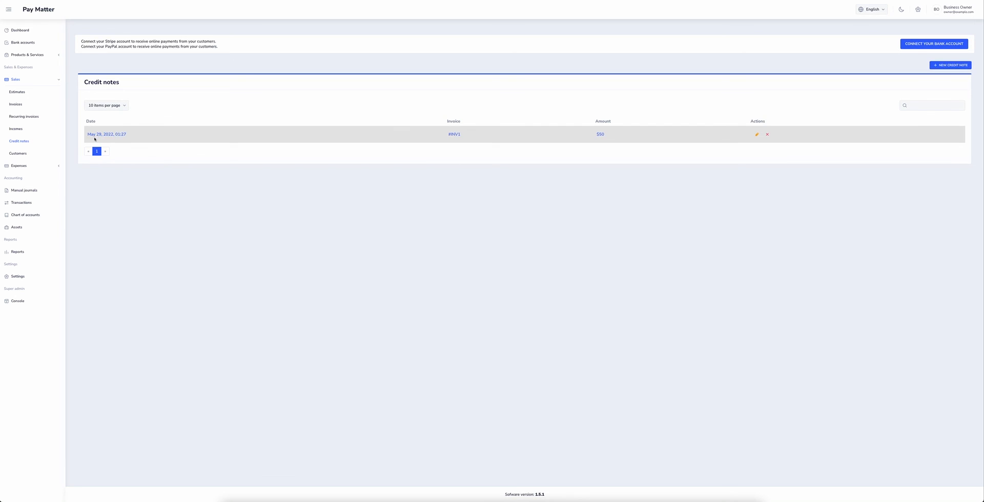
click(26, 154)
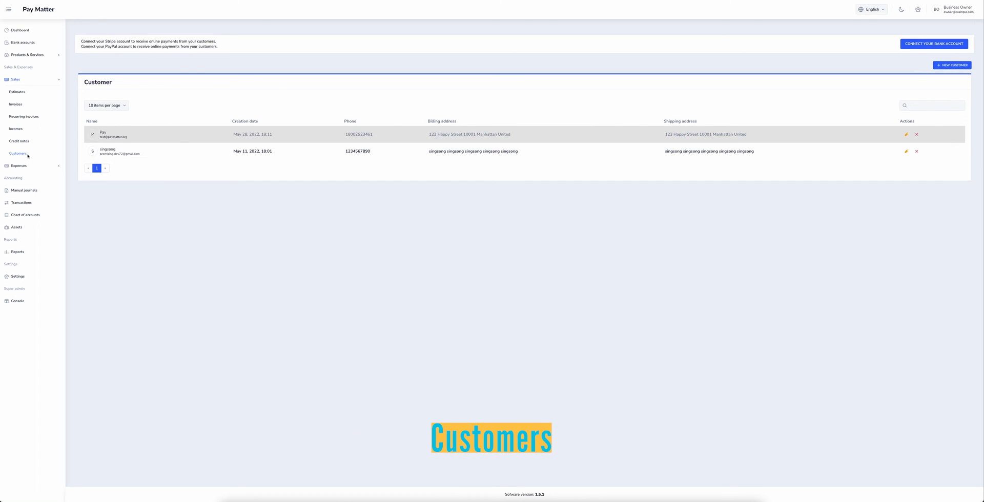